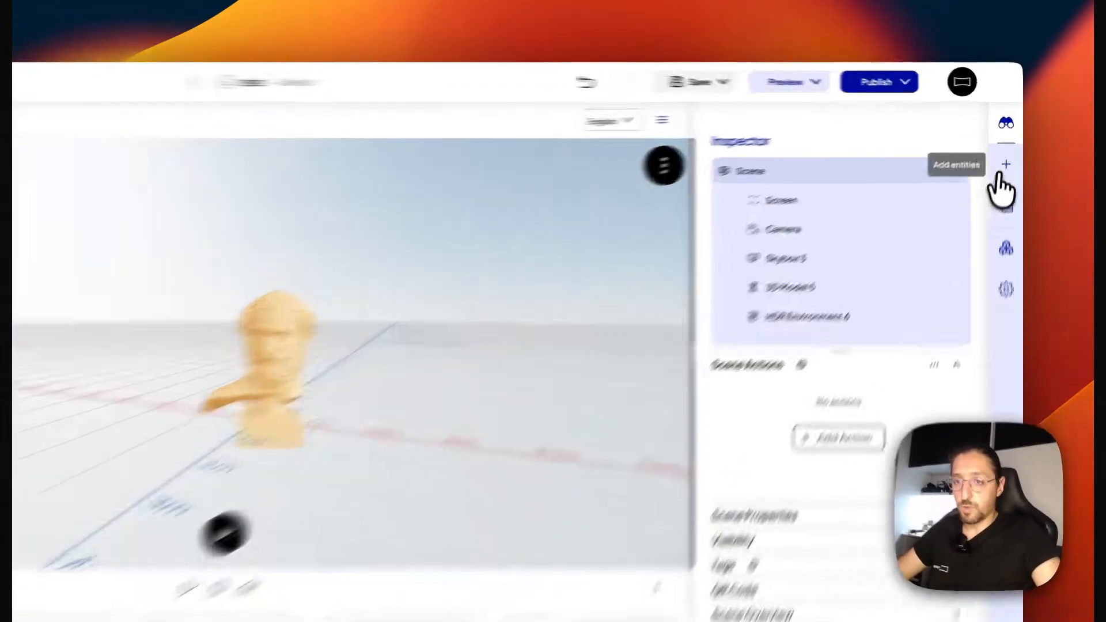
- Add a Container entity from the Structure group to the scene and move it beside the bust
click(1010, 147)
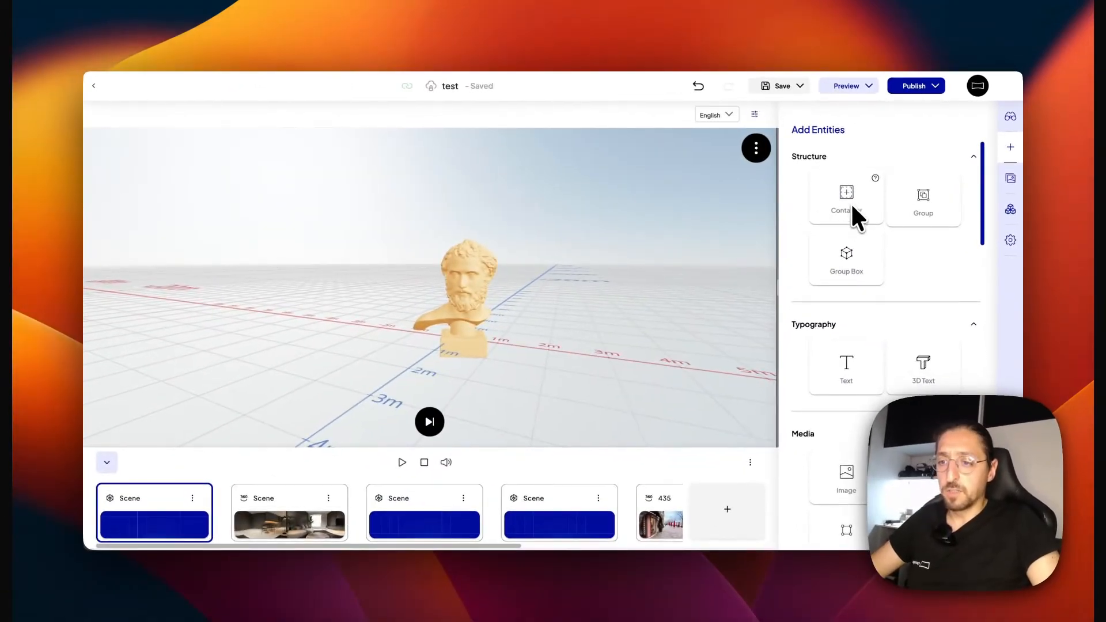
mouse_move(873, 181)
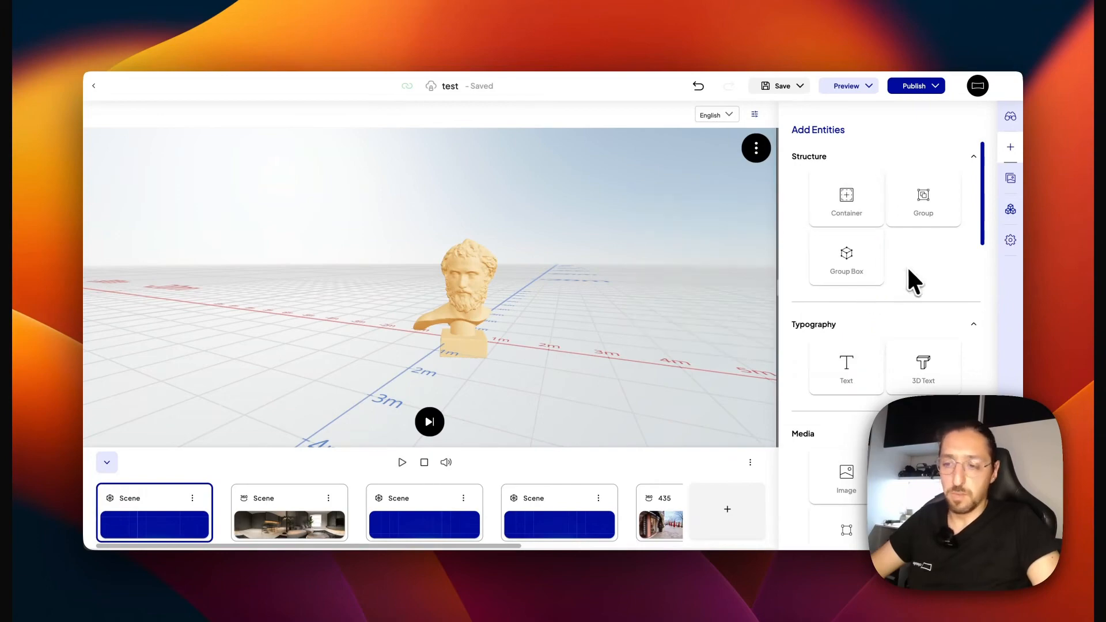
drag(838, 202, 596, 323)
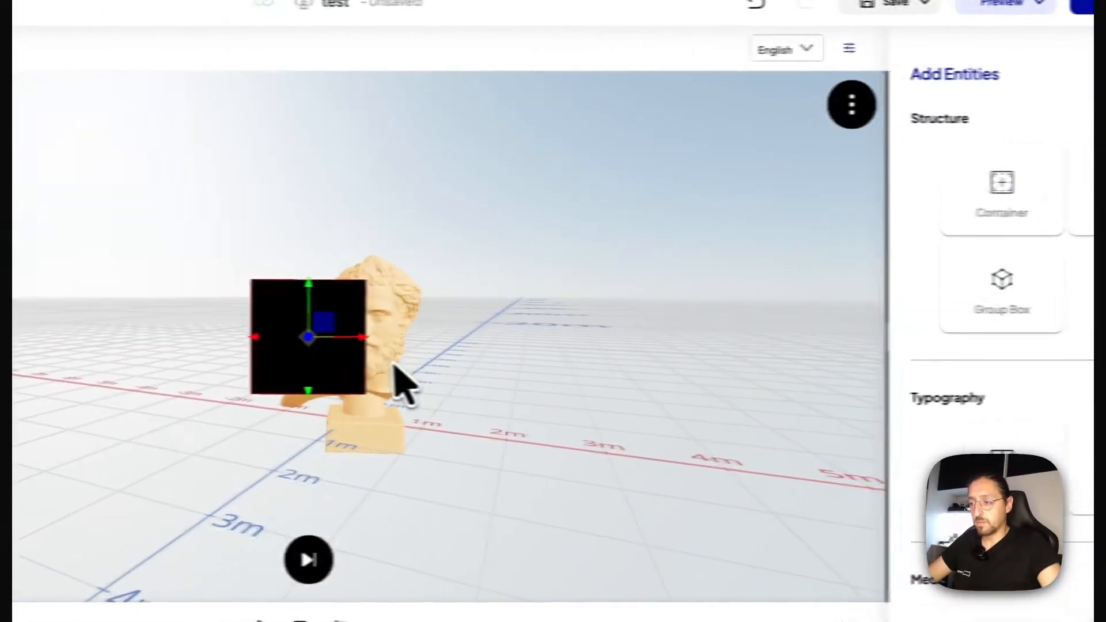
drag(179, 356, 409, 356)
mouse_move(310, 372)
mouse_down()
mouse_move(380, 397)
mouse_move(363, 380)
mouse_move(327, 378)
mouse_up()
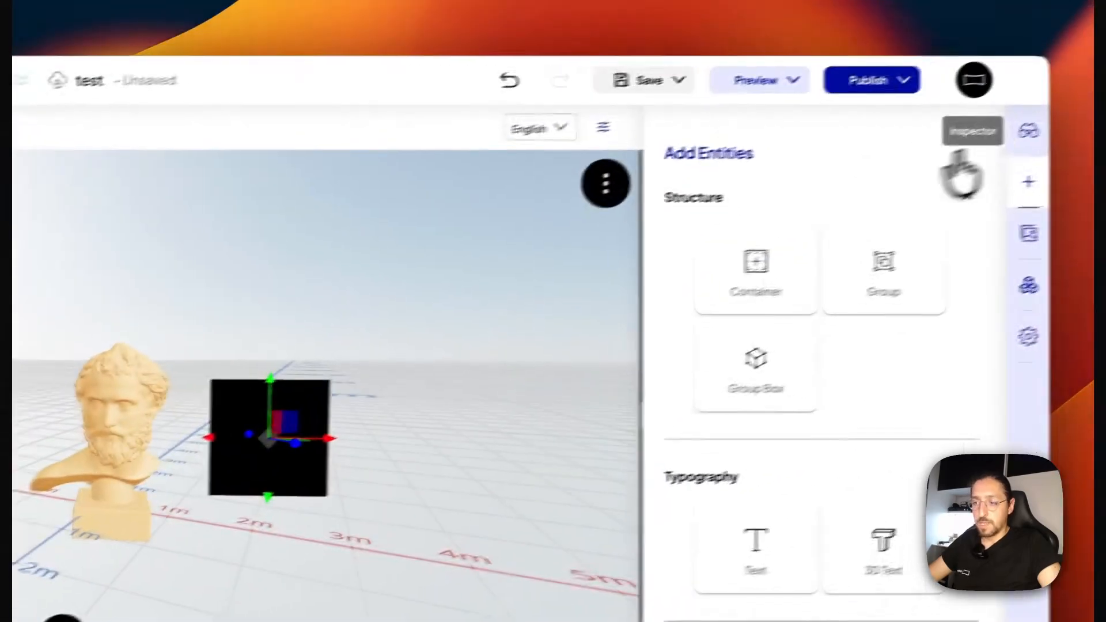
click(1005, 154)
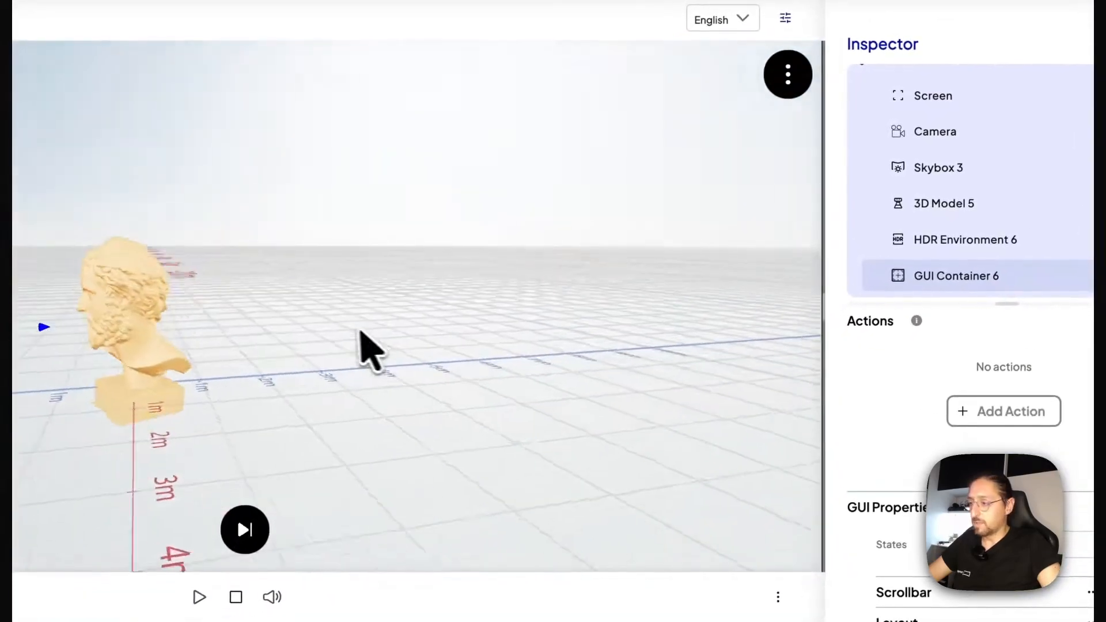
drag(360, 331, 550, 314)
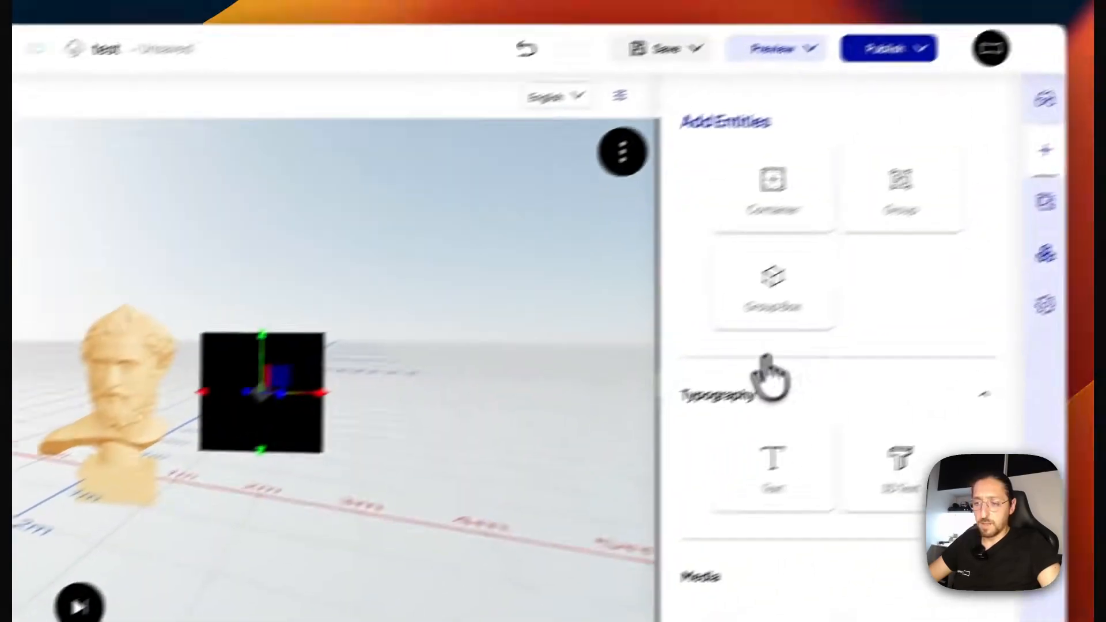
- Add a Text entity from the Typography group as a child of the container
scroll(768, 360, down, 2)
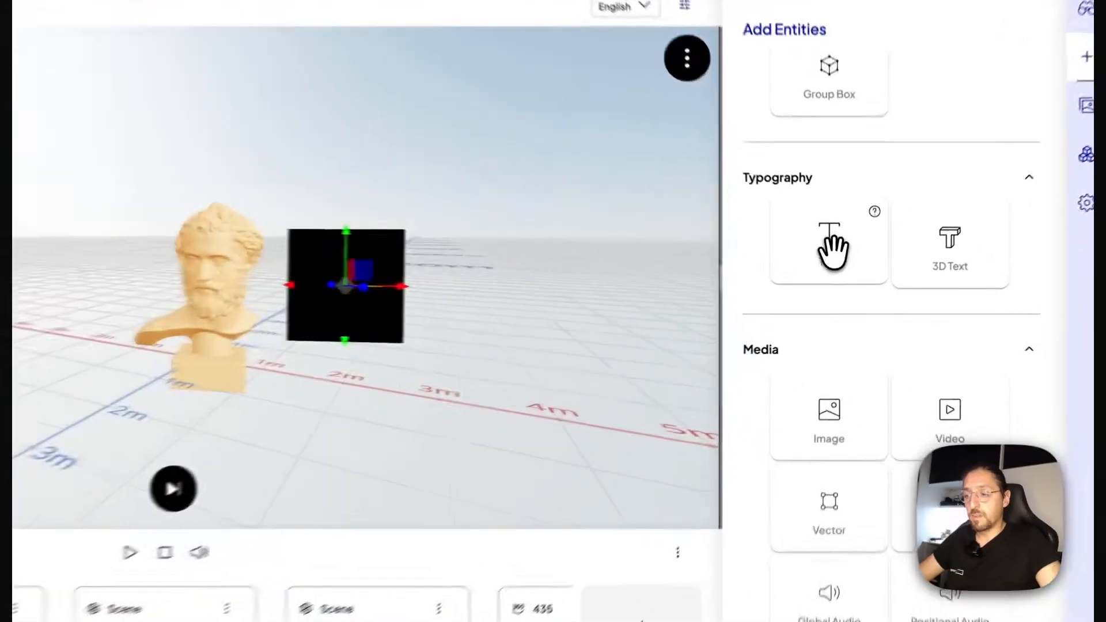
drag(834, 248, 486, 316)
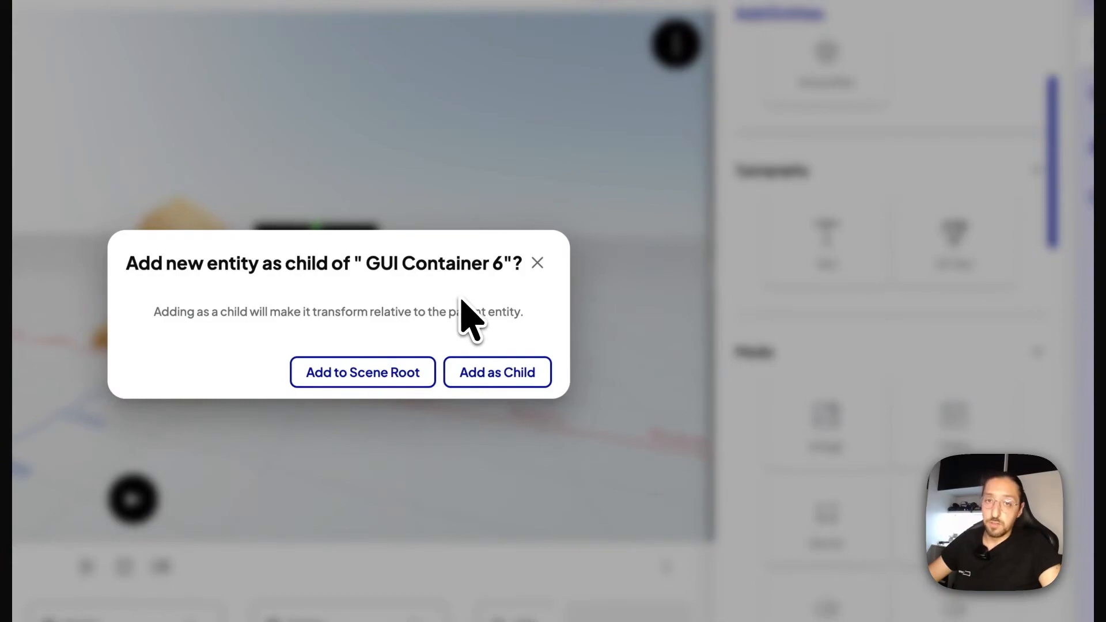
click(497, 373)
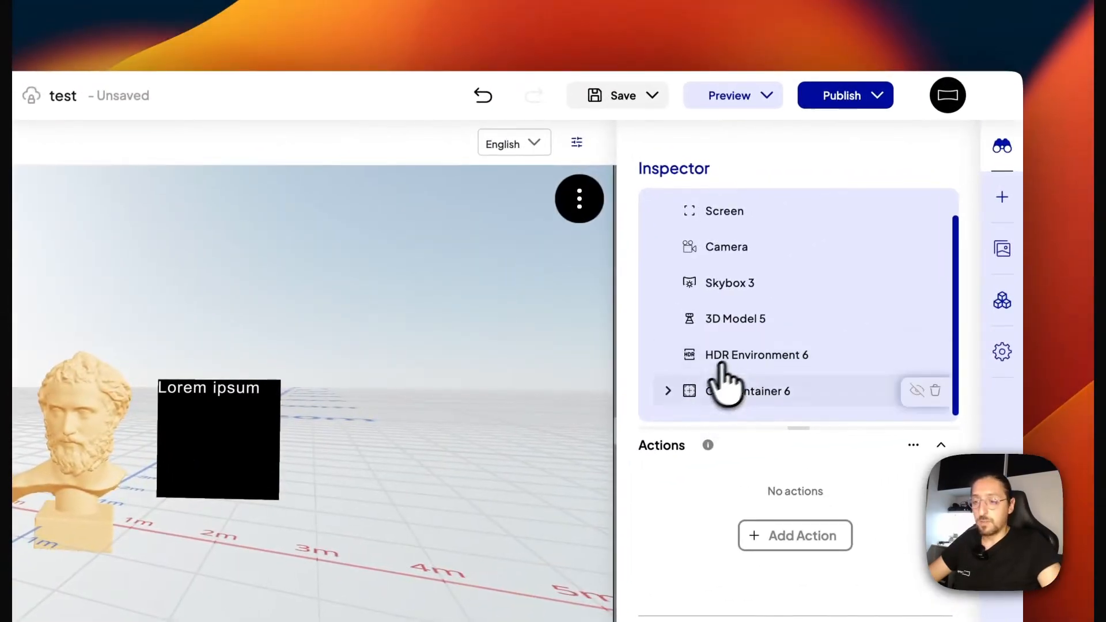
- Expand the container in the scene hierarchy, select it and review its GUI properties
click(668, 390)
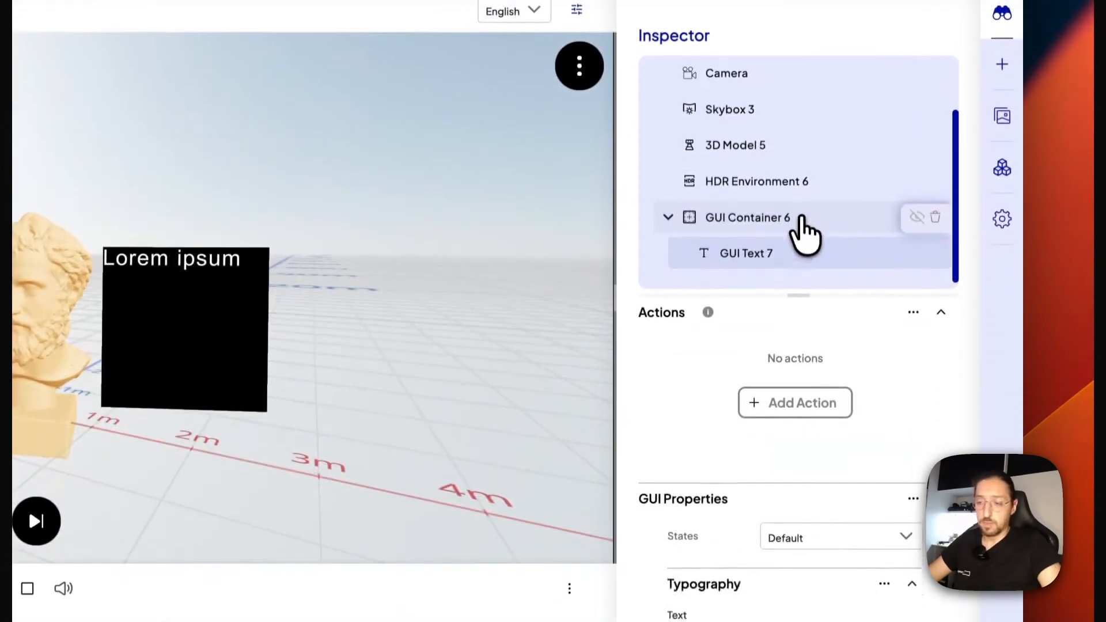
click(798, 351)
scroll(706, 349, down, 2)
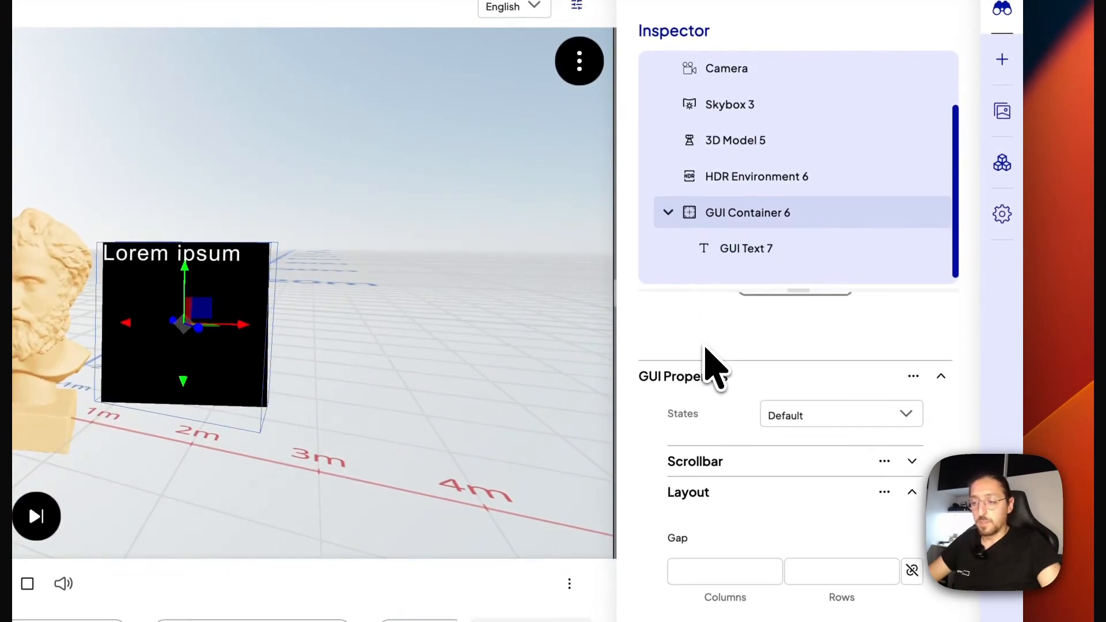
scroll(707, 351, down, 1)
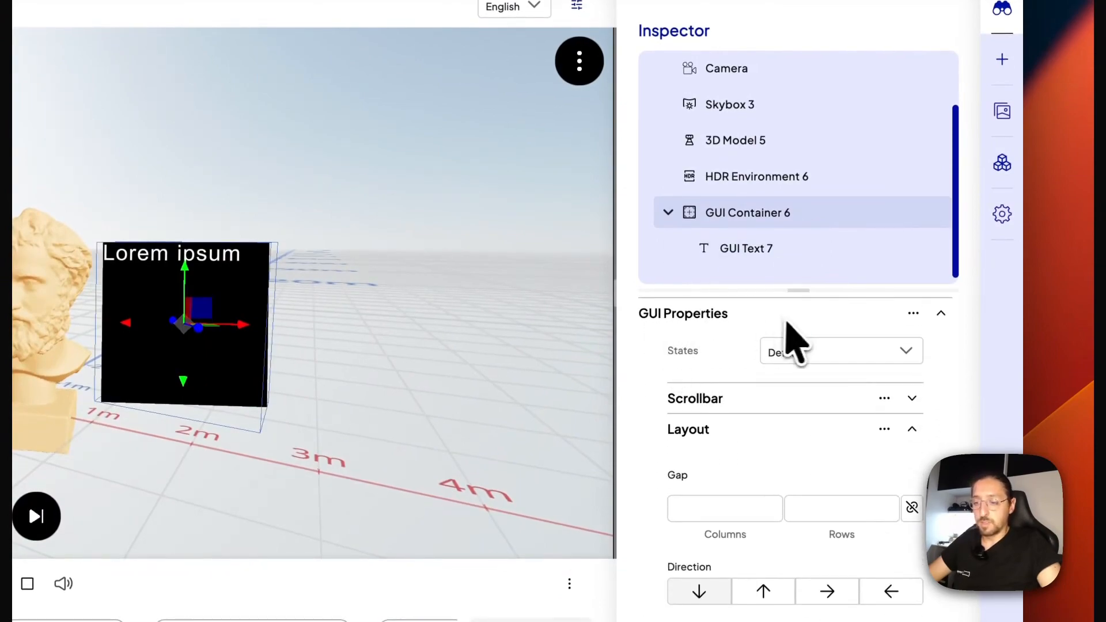
scroll(710, 353, down, 1)
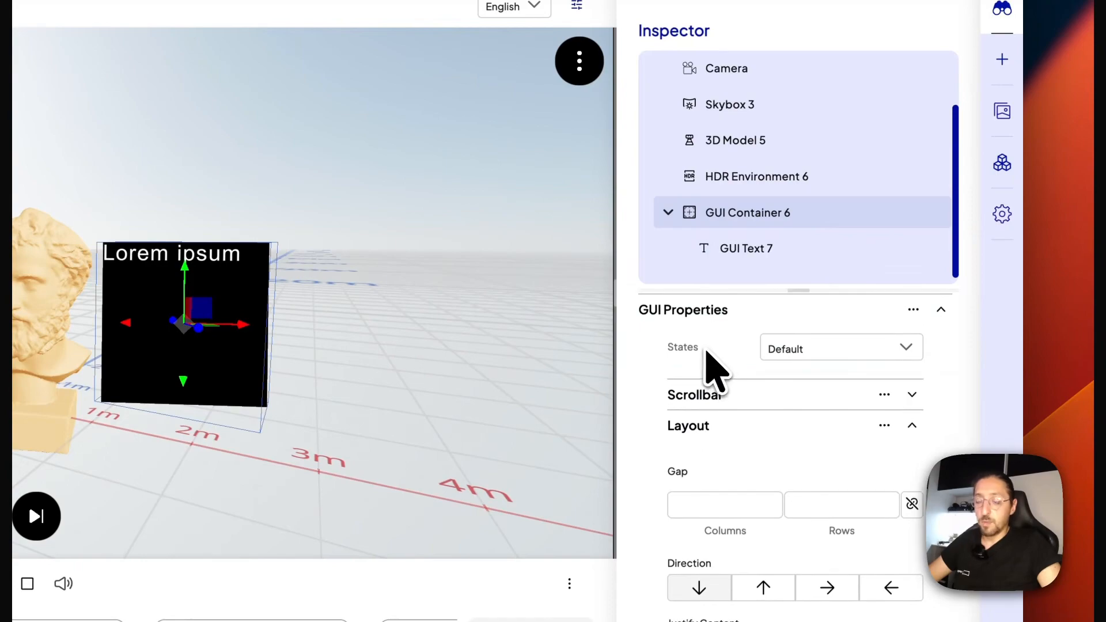
scroll(717, 372, down, 2)
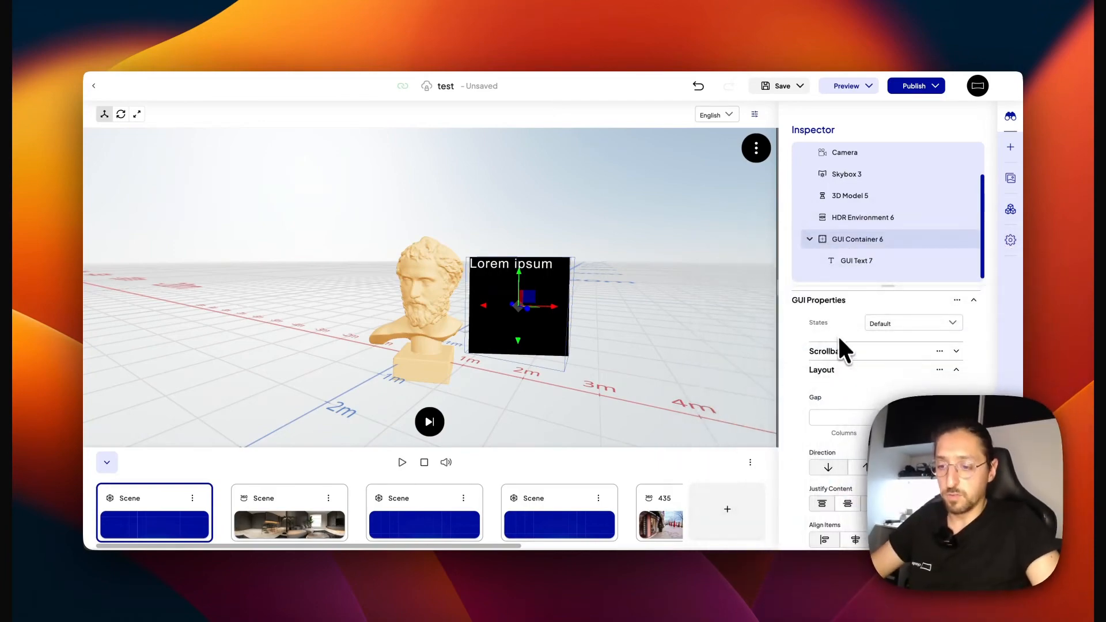
scroll(839, 372, down, 1)
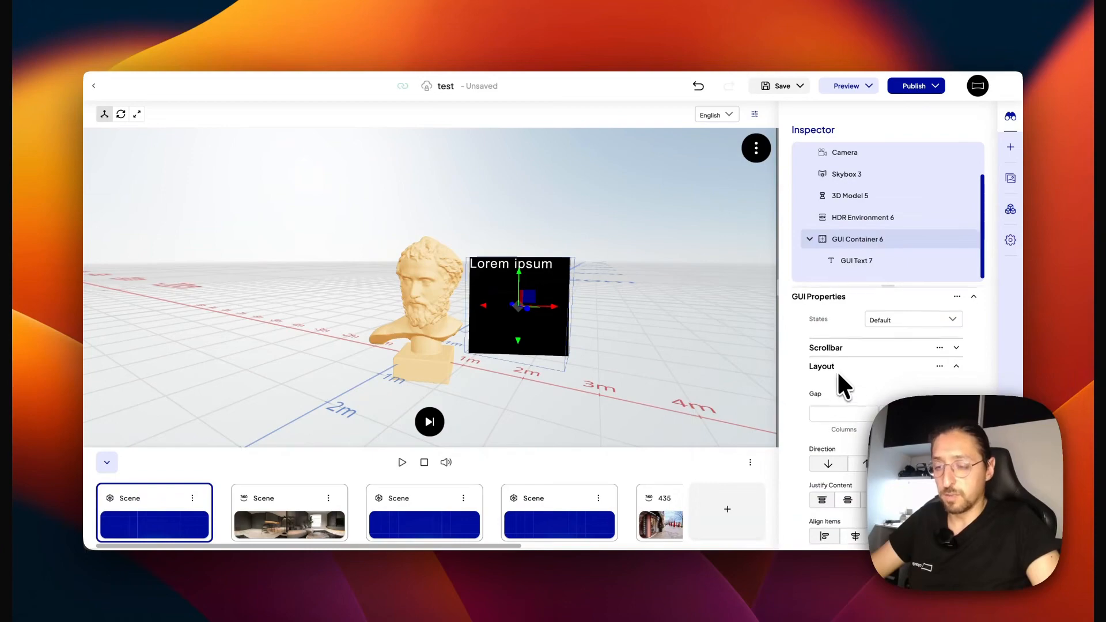
scroll(838, 371, up, 1)
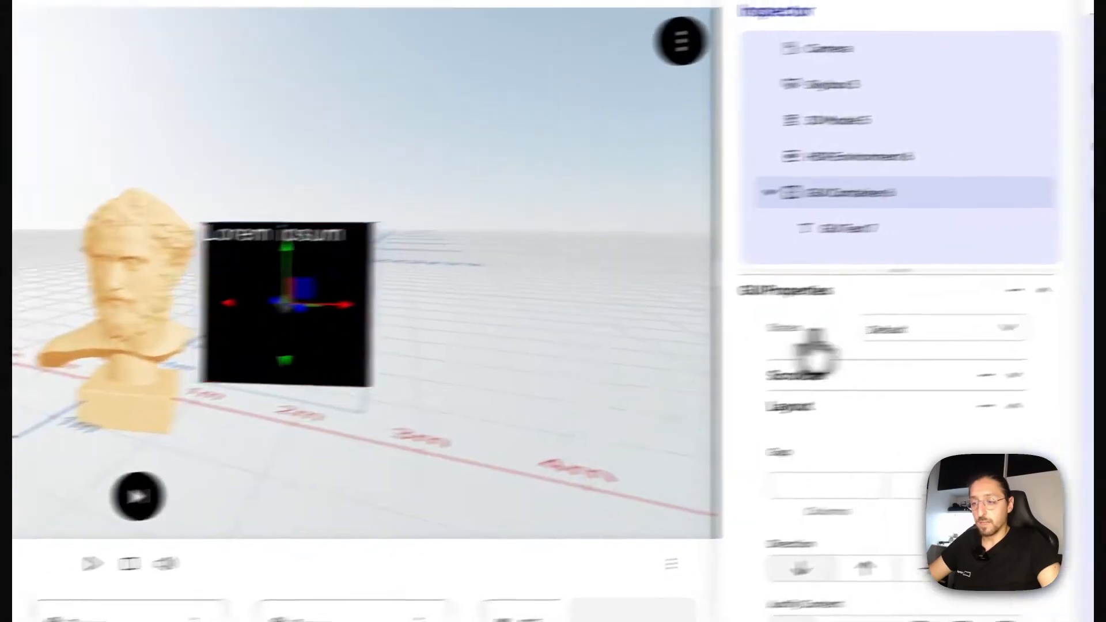
- Check which interaction states the container offers, leaving the Default state selected
click(875, 338)
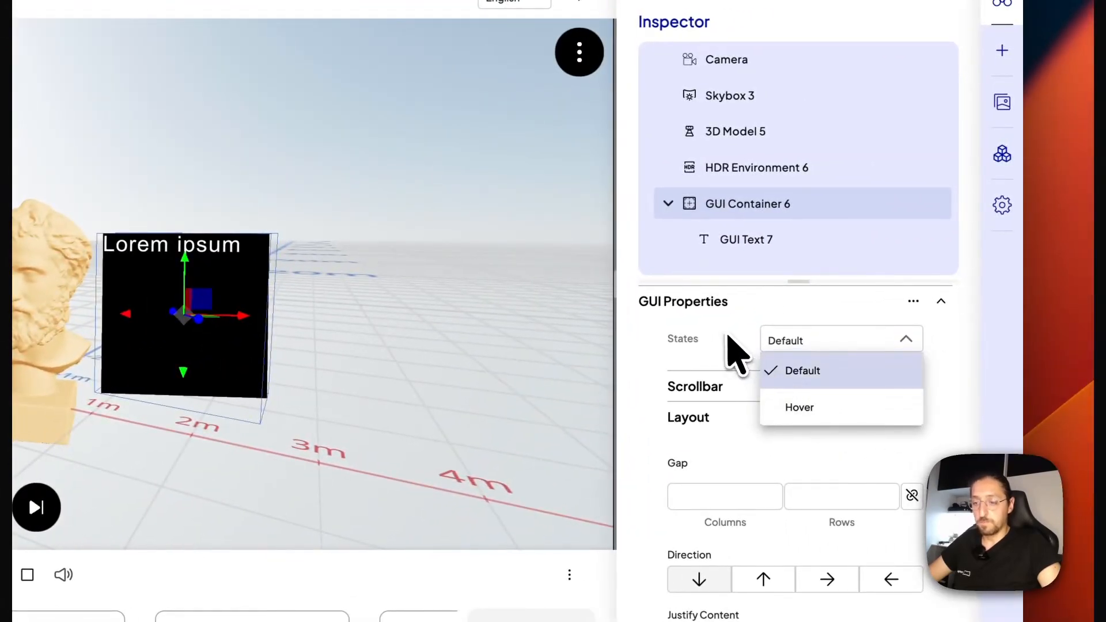
click(709, 317)
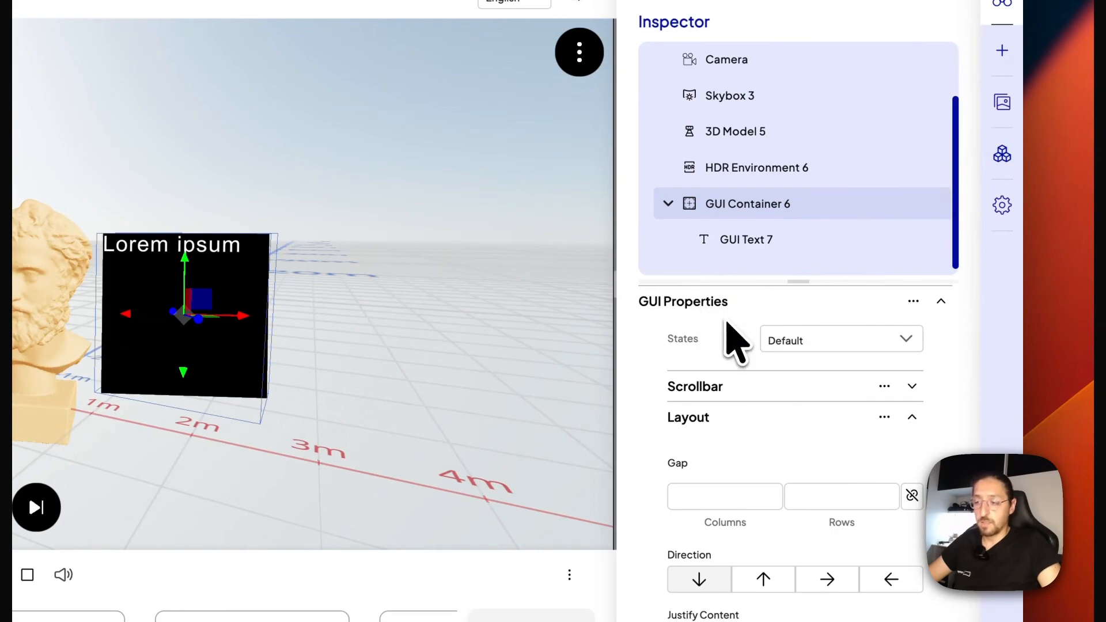
click(800, 344)
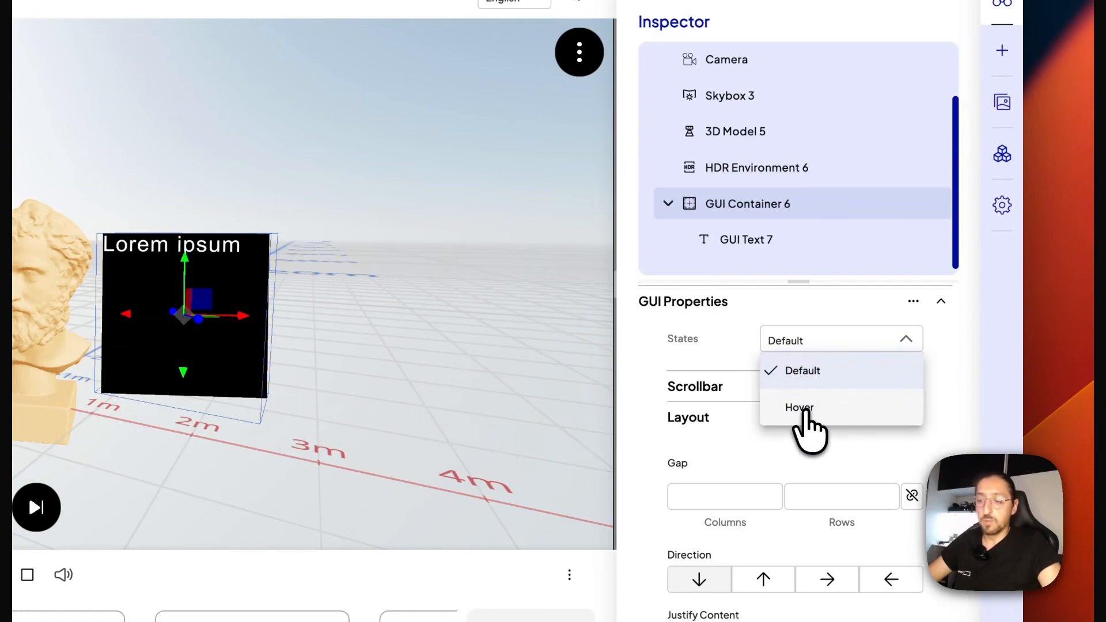
click(725, 333)
- Examine the container's scrollbar settings and collapse them again
scroll(726, 334, down, 1)
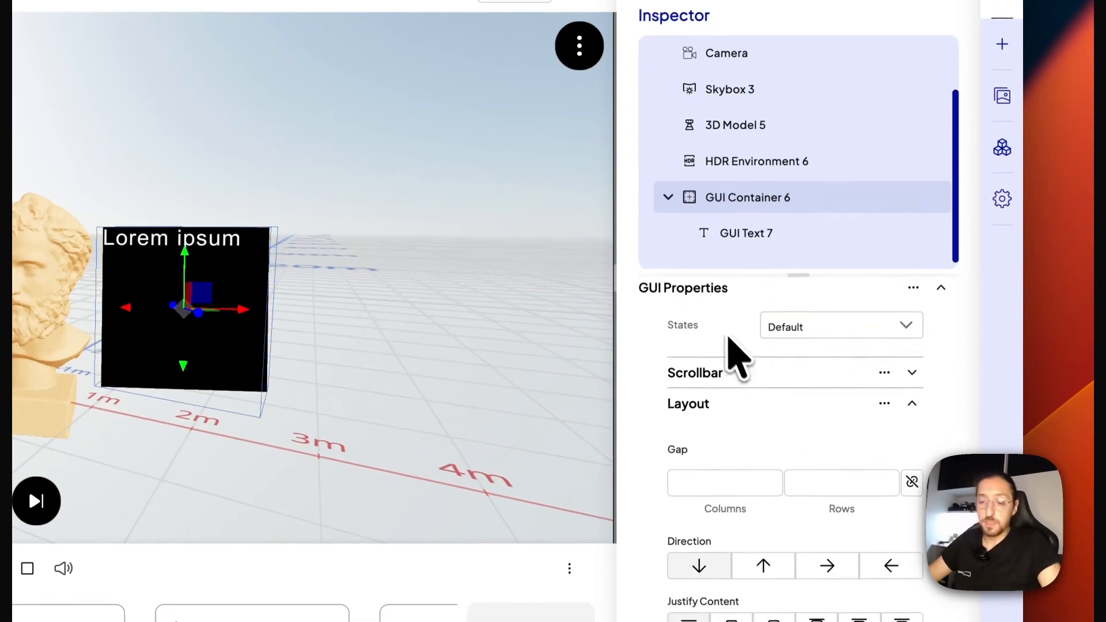
scroll(807, 397, down, 2)
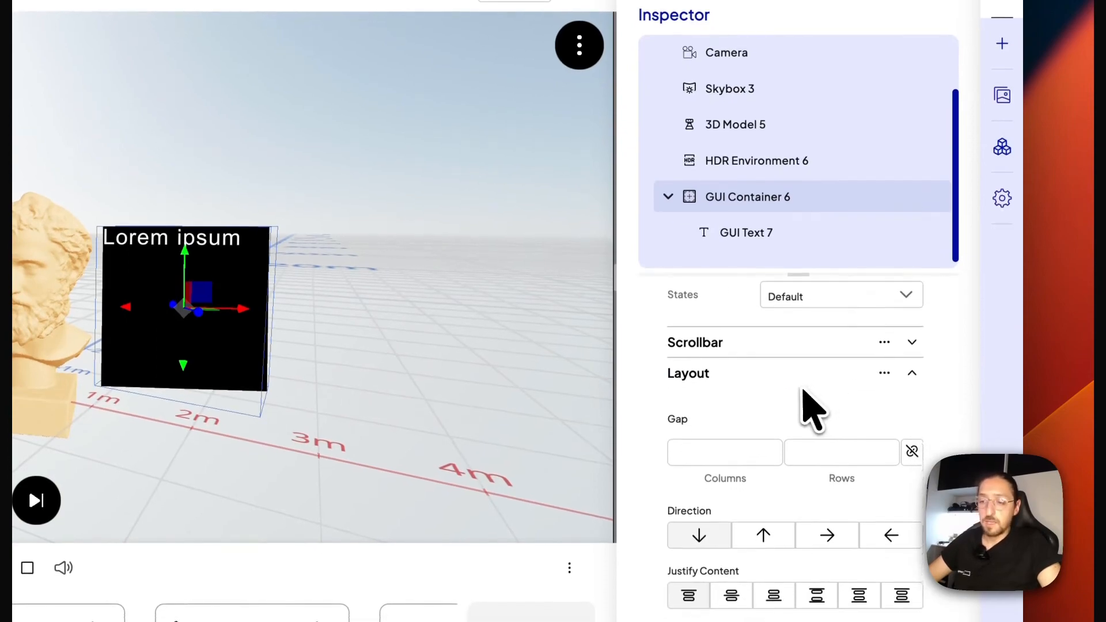
click(912, 331)
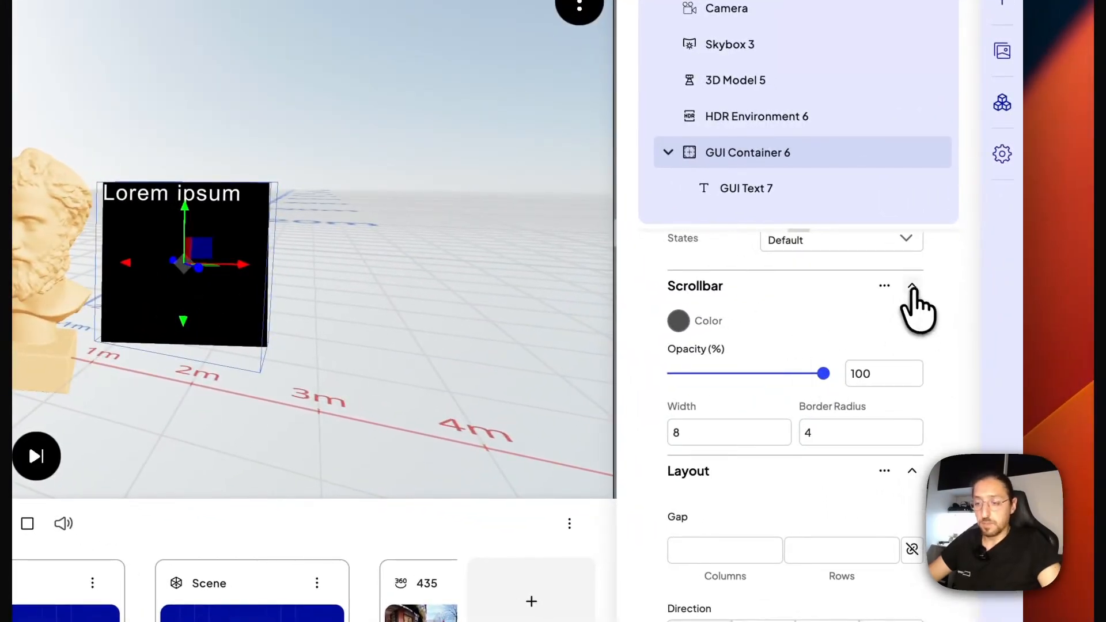
click(912, 286)
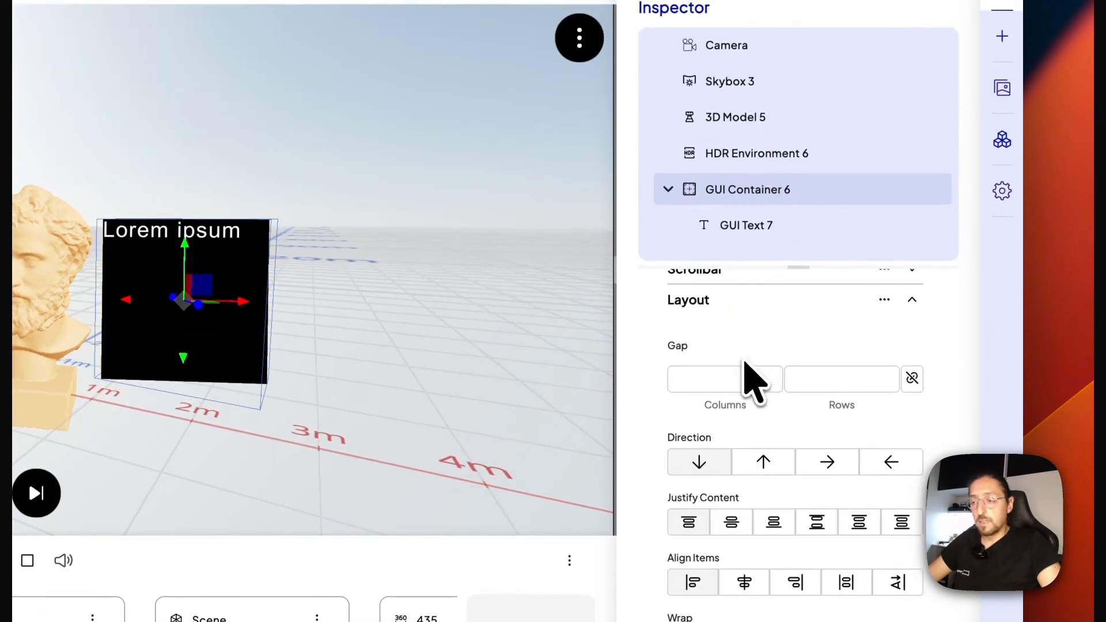
- Set the container layout's Justify Content and Align Items to center
scroll(741, 346, down, 1)
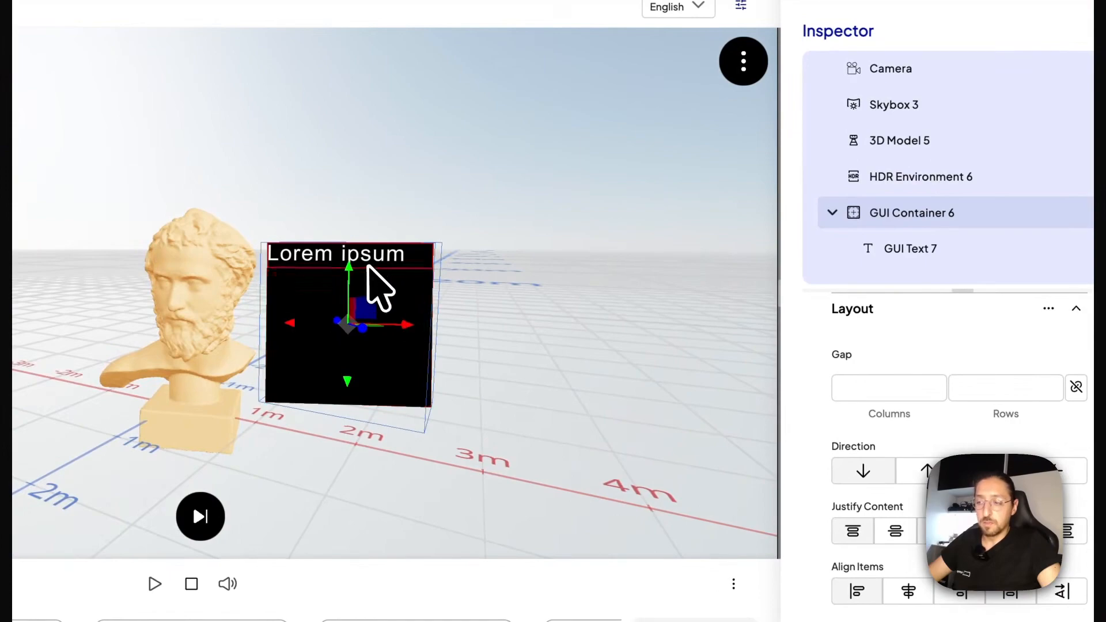
scroll(898, 346, down, 3)
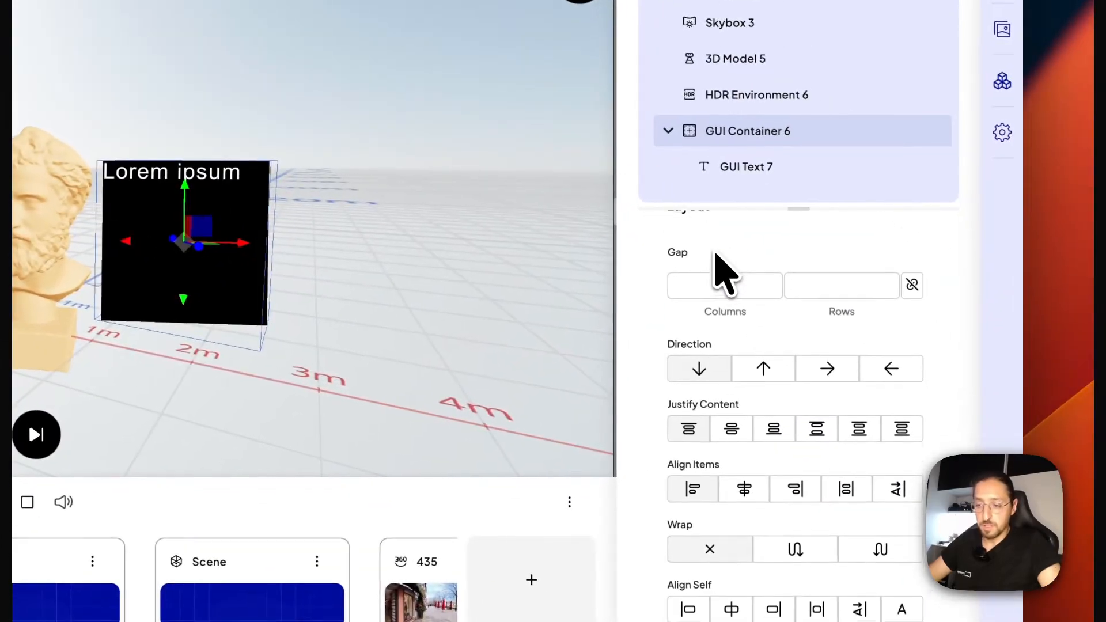
scroll(716, 375, down, 3)
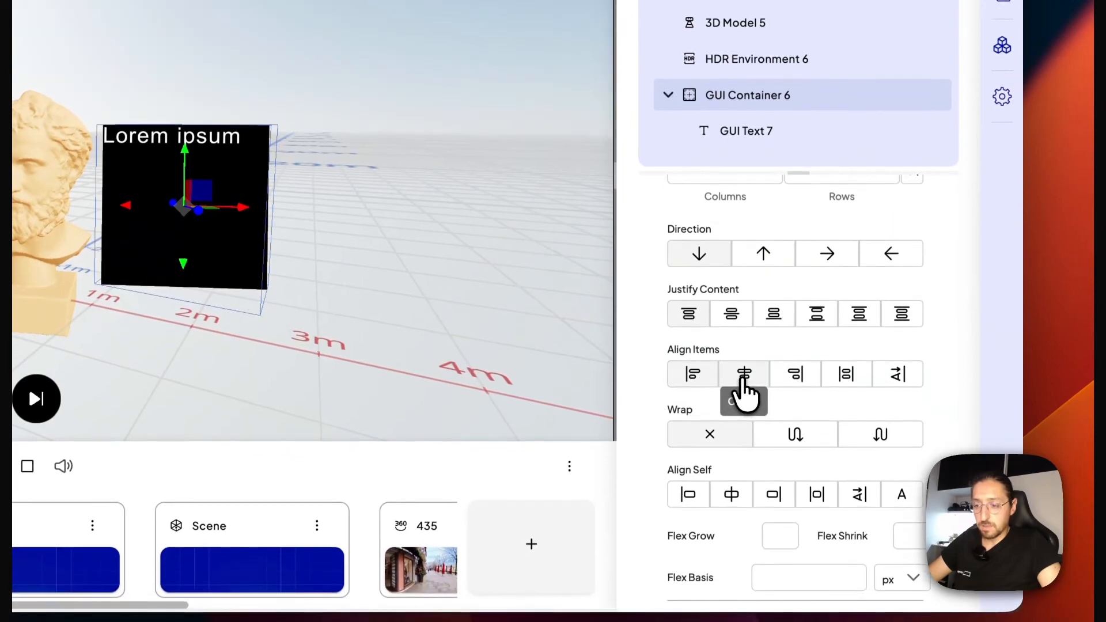
click(743, 381)
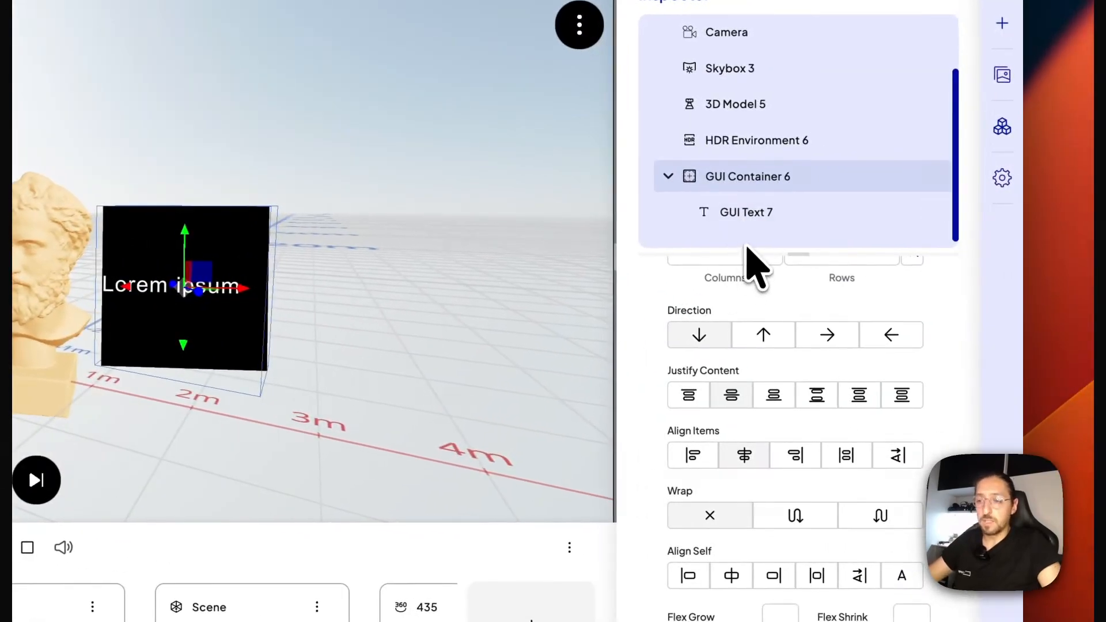
- Select the text inside the container and replace its content with "An example"
click(748, 216)
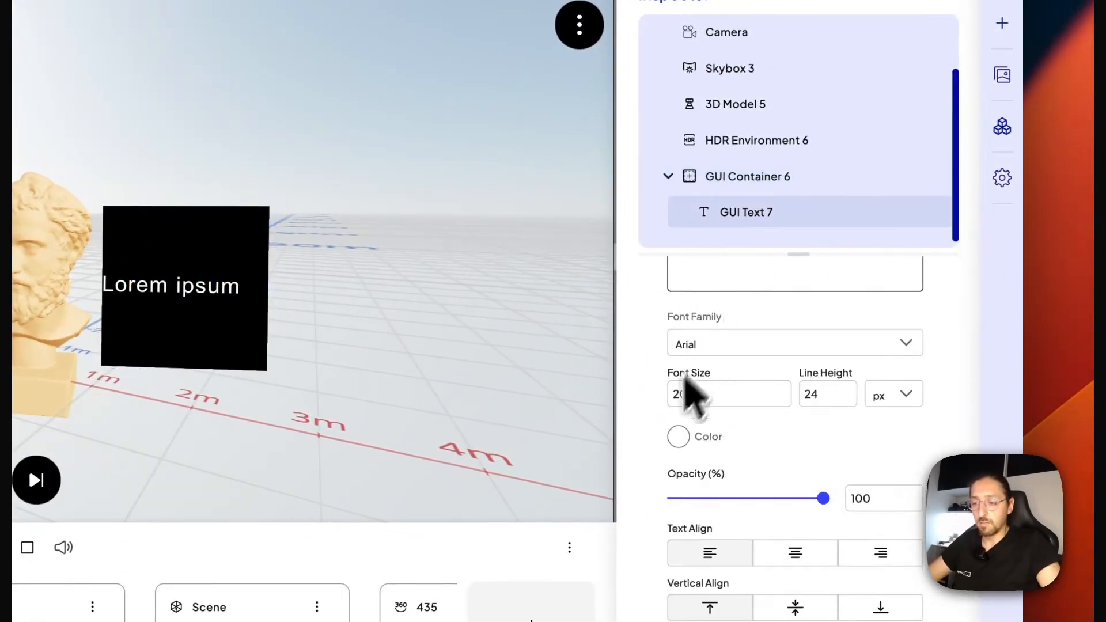
scroll(686, 390, up, 5)
scroll(663, 429, down, 3)
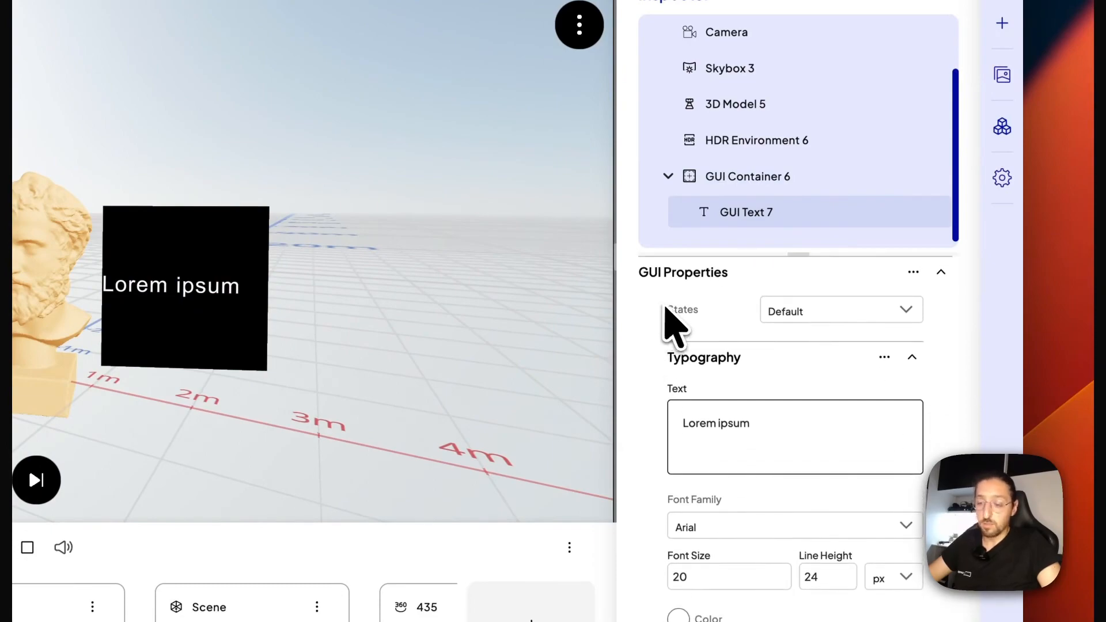
scroll(662, 368, down, 4)
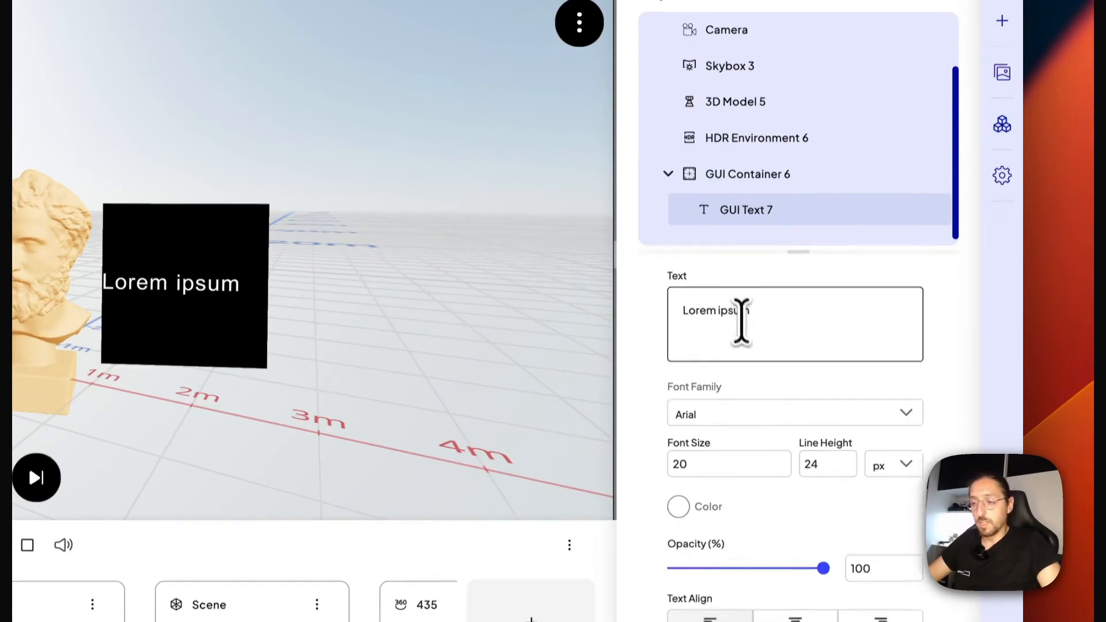
drag(741, 314, 662, 312)
text(An example)
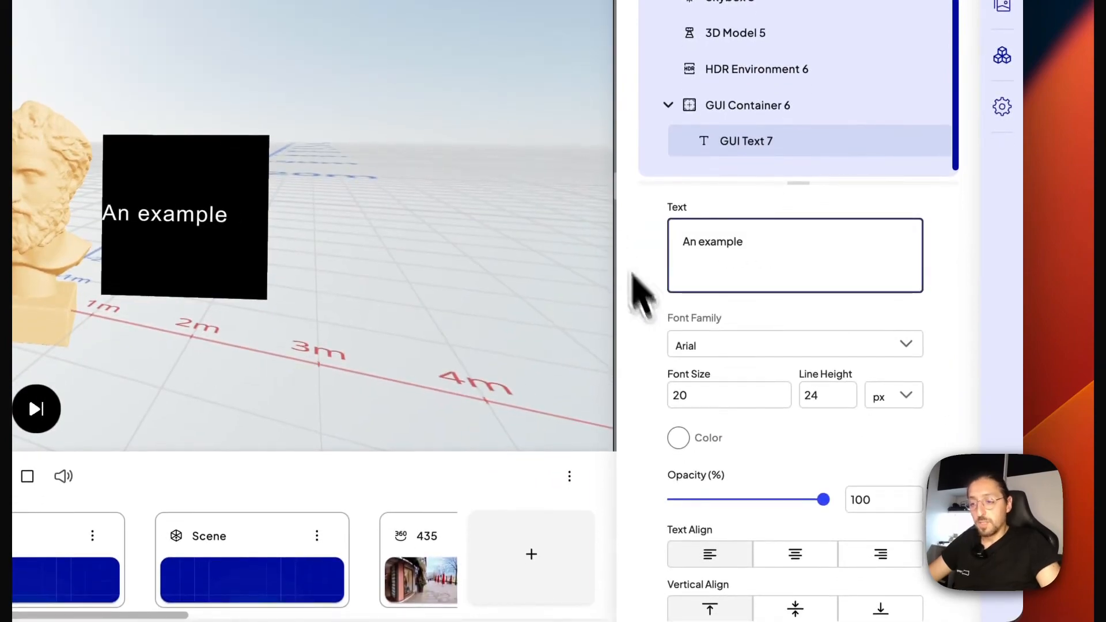
- Browse the font families available for the text, keeping Arial
click(741, 349)
scroll(746, 451, down, 8)
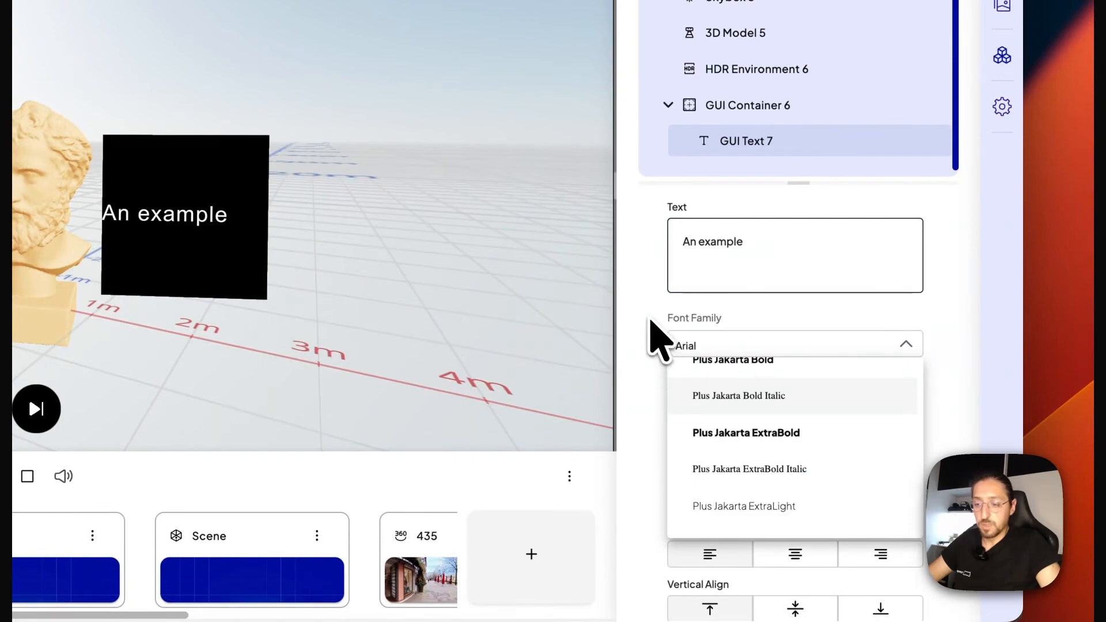
click(651, 320)
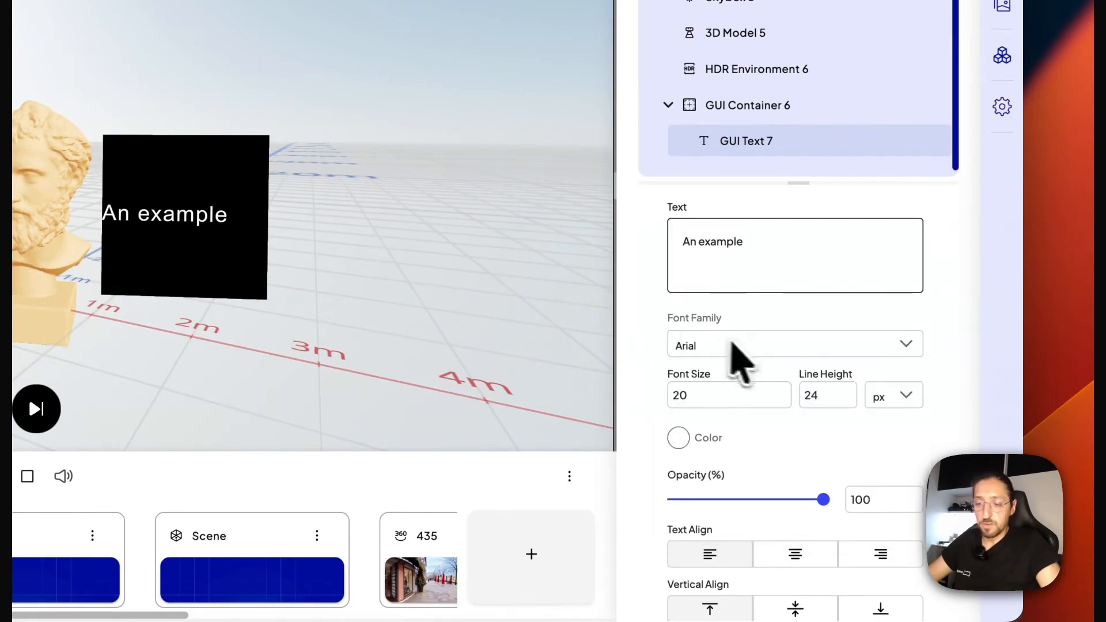
click(733, 344)
click(666, 319)
- Set the text's horizontal alignment to center
scroll(674, 311, down, 4)
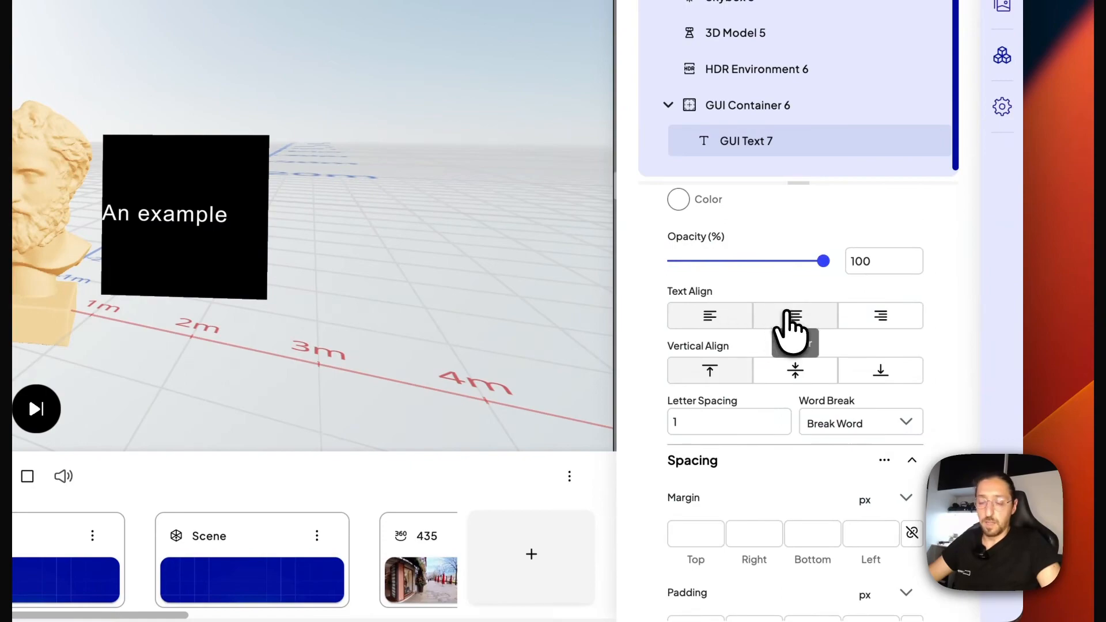
click(794, 317)
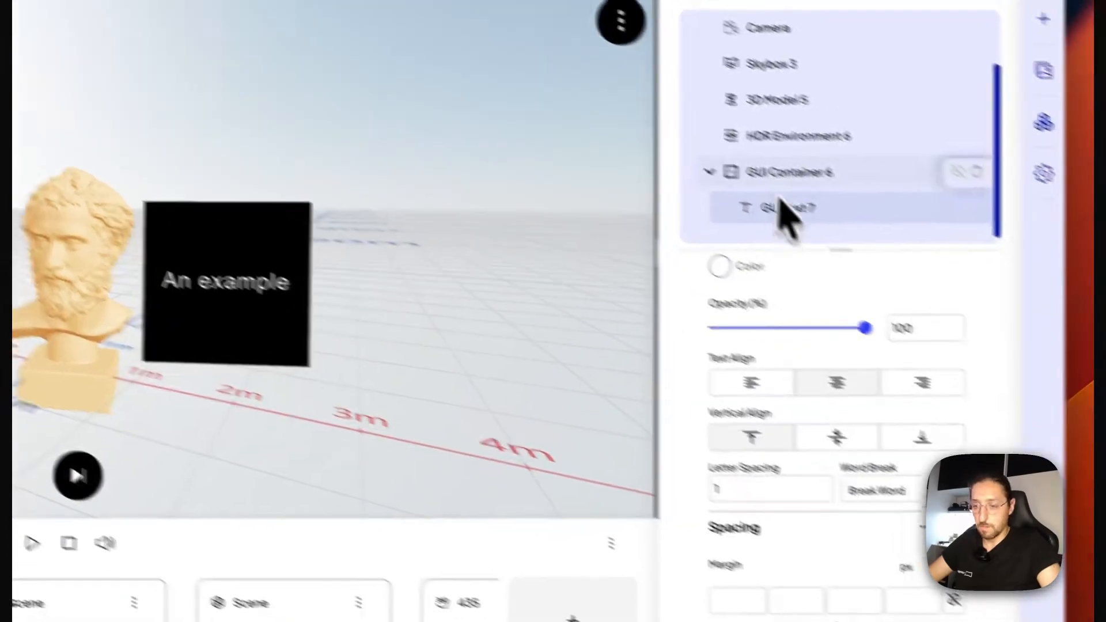
- Select the GUI container and round its corners by linking and setting all four border radius values
click(792, 172)
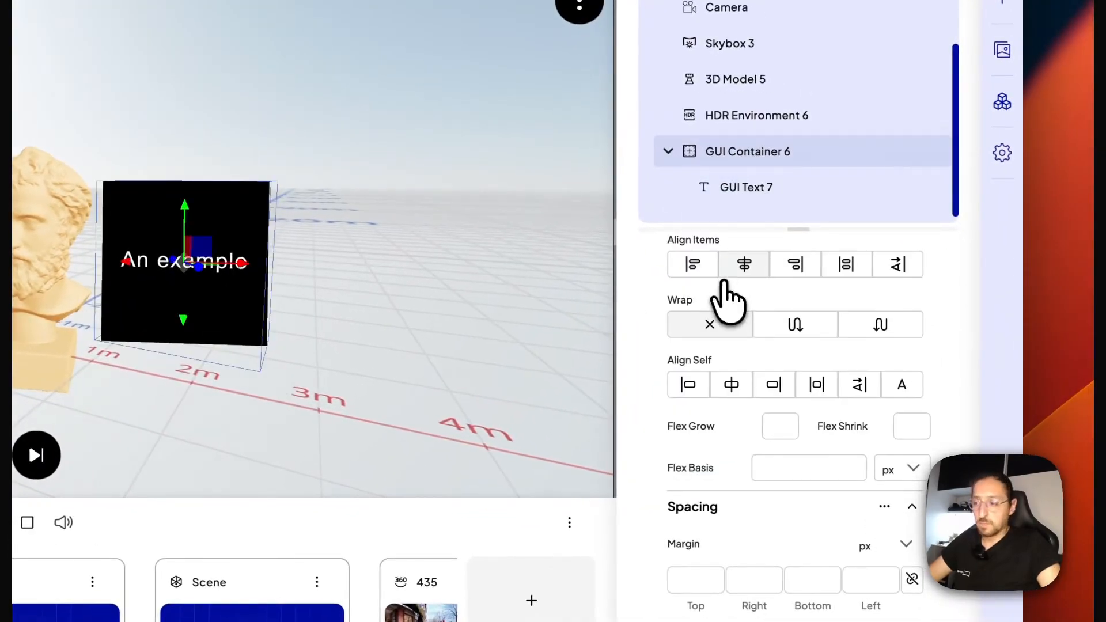
scroll(732, 346, up, 3)
scroll(730, 351, down, 5)
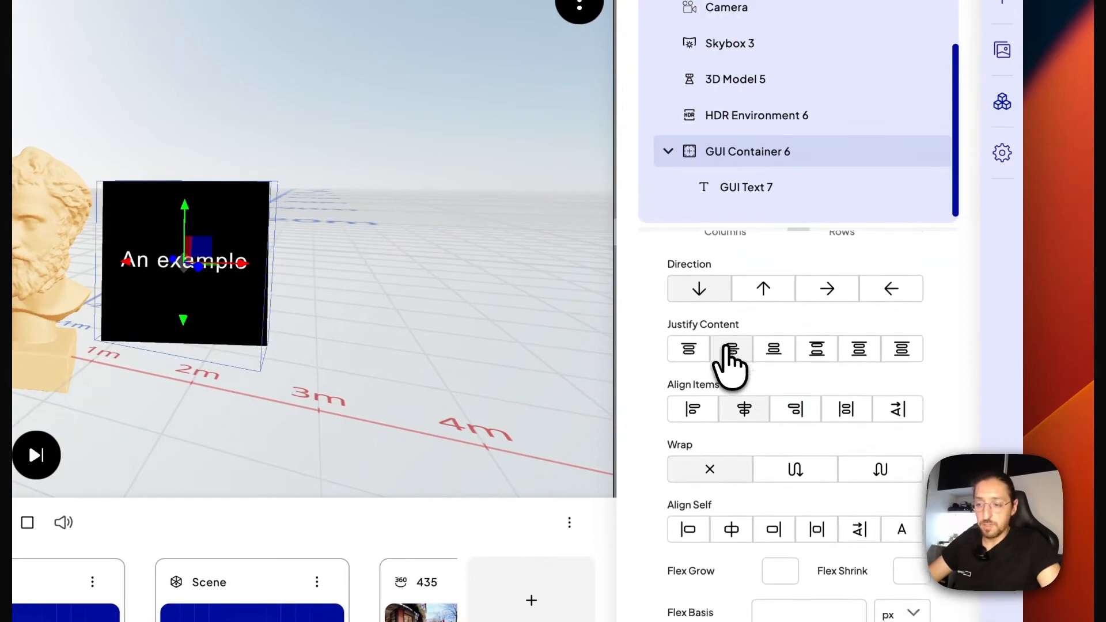
scroll(731, 366, down, 2)
scroll(744, 314, down, 2)
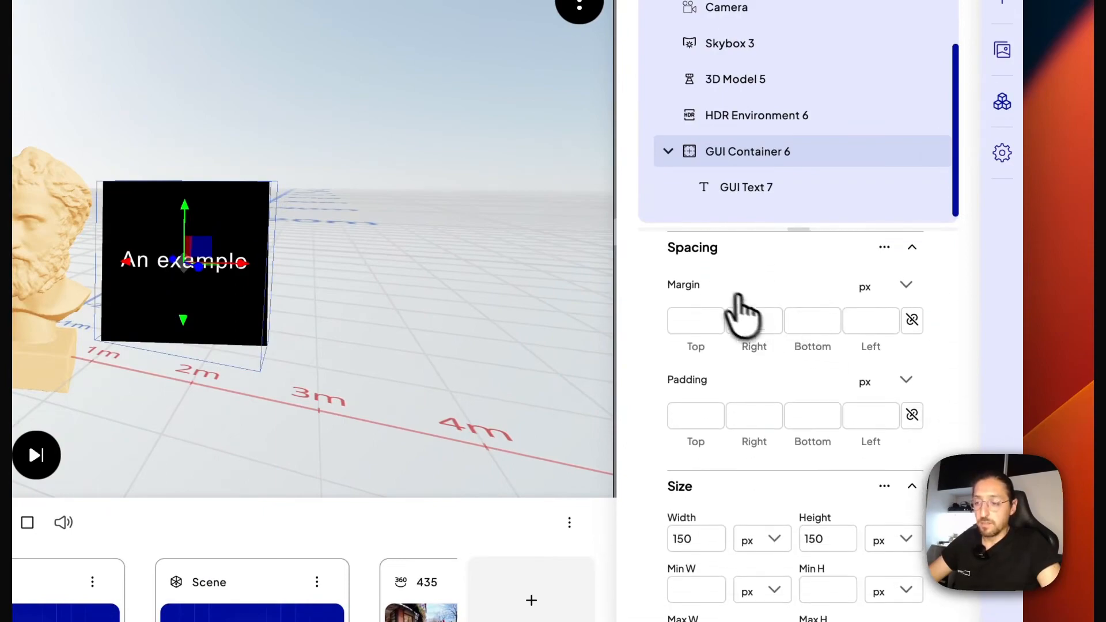
scroll(709, 350, down, 10)
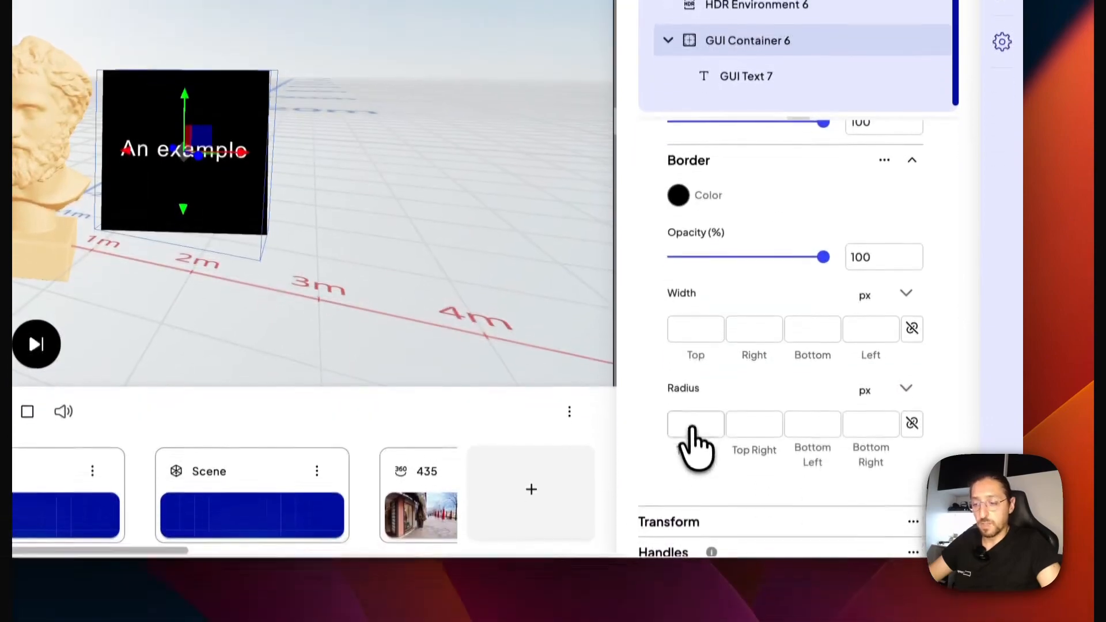
click(911, 415)
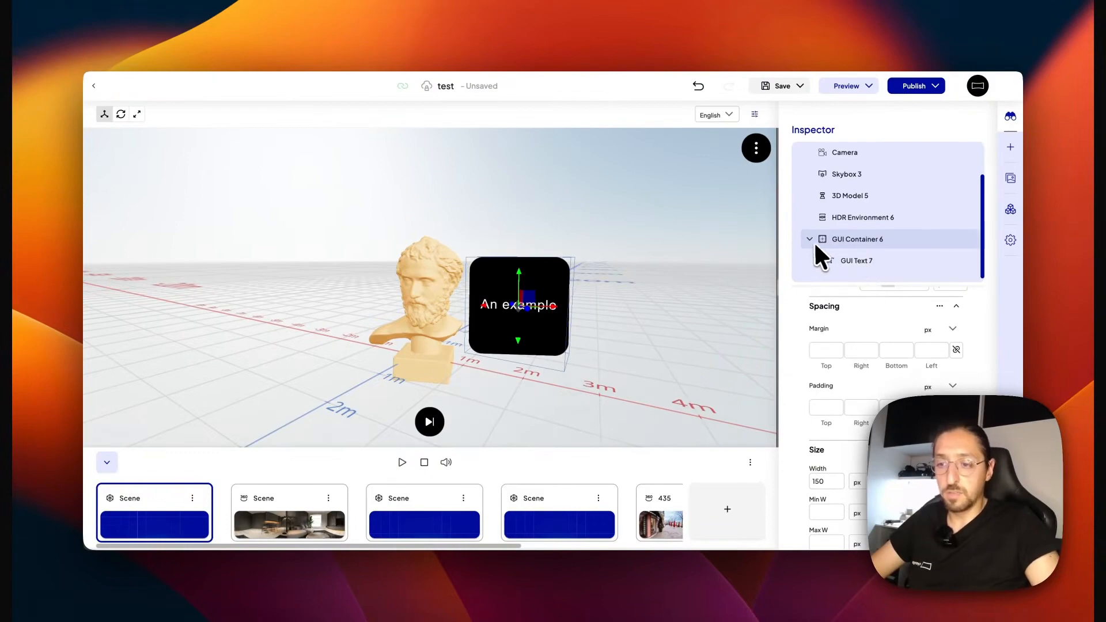
- Move the GUI container with its child text into the Screen element and expand Screen in the hierarchy
drag(650, 296, 675, 273)
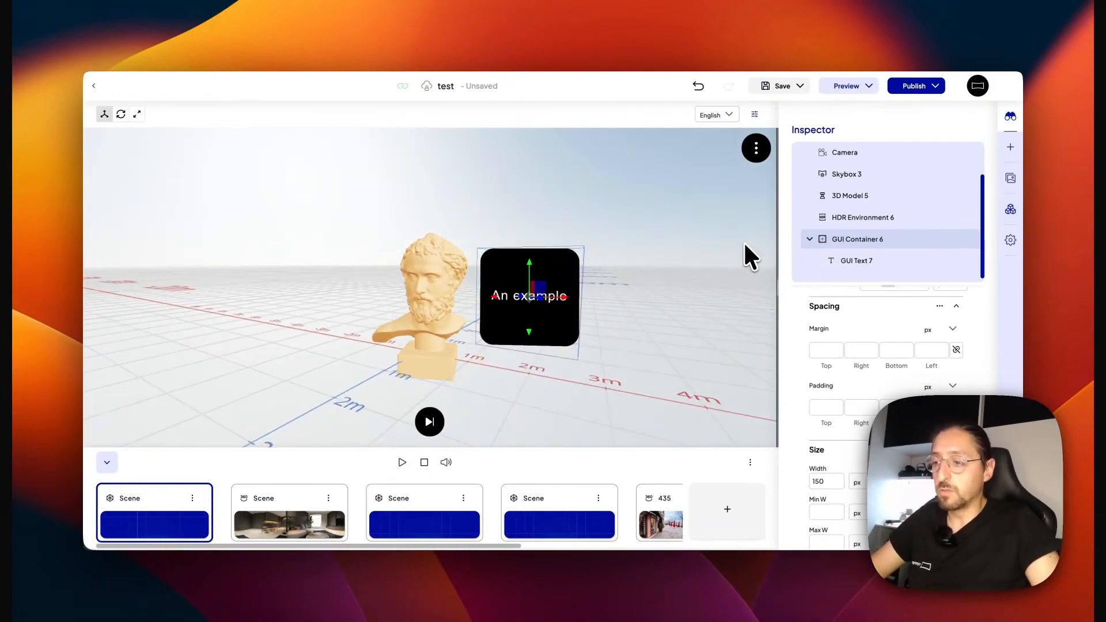
scroll(849, 259, up, 2)
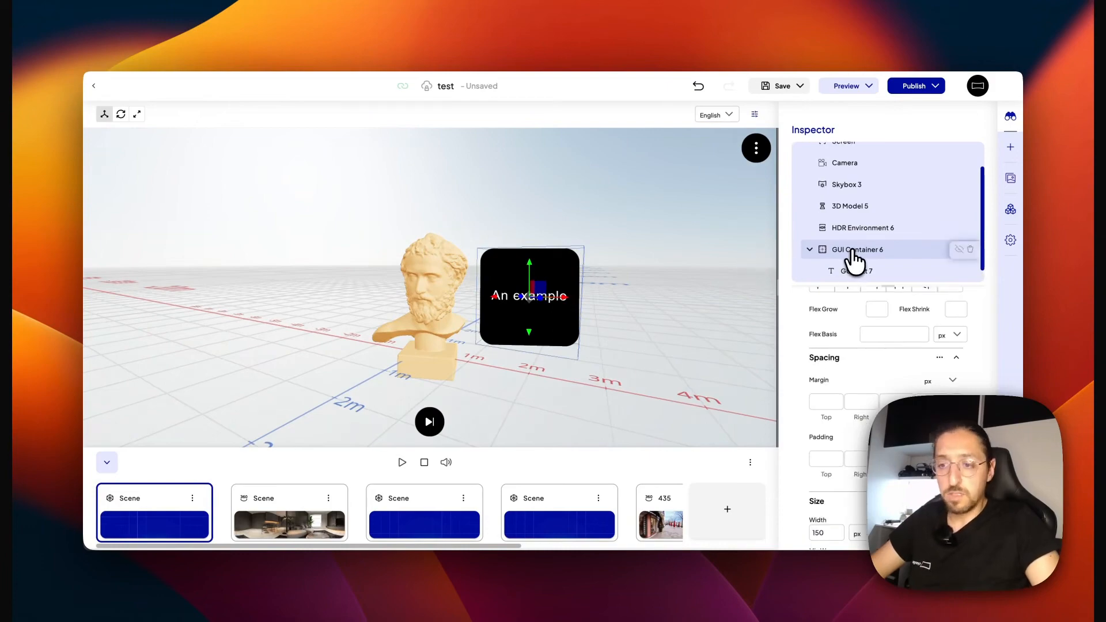
drag(853, 254, 846, 172)
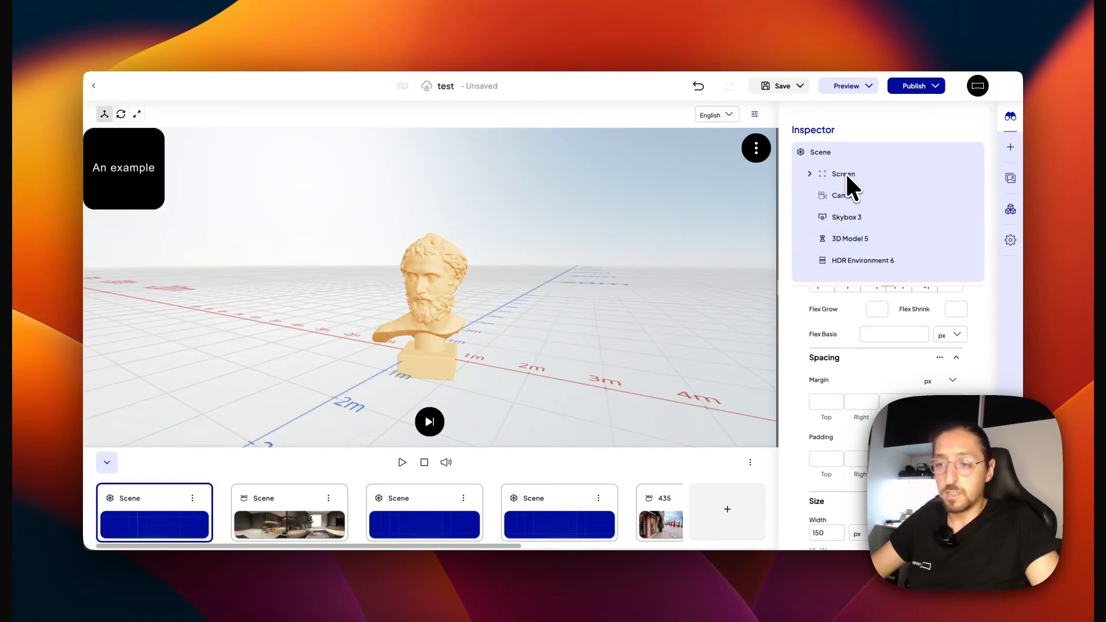
click(809, 174)
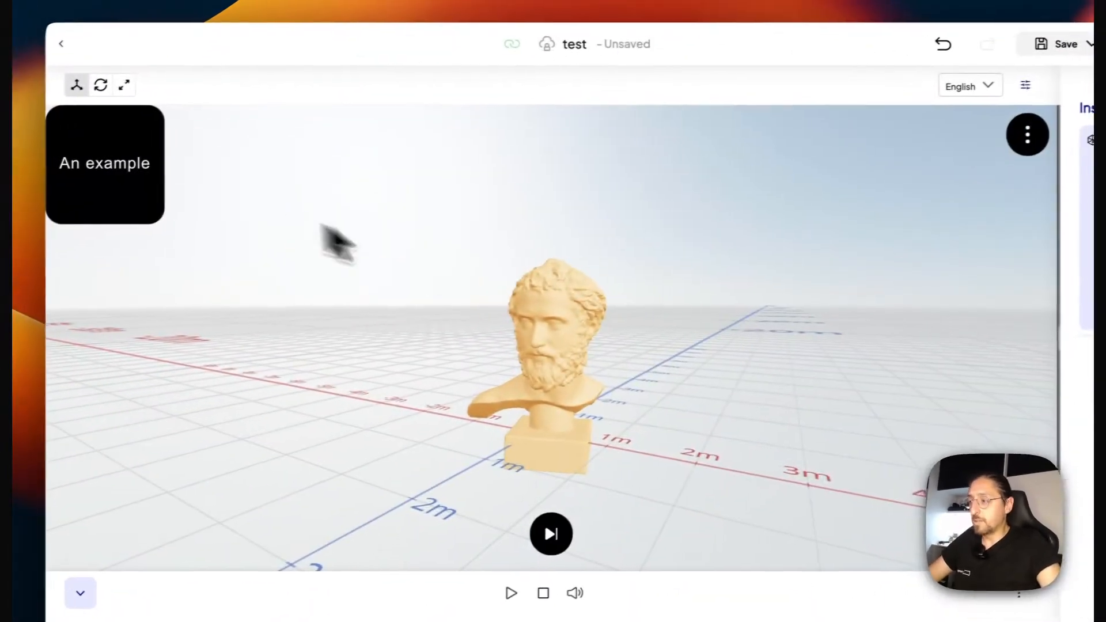
drag(481, 275, 385, 266)
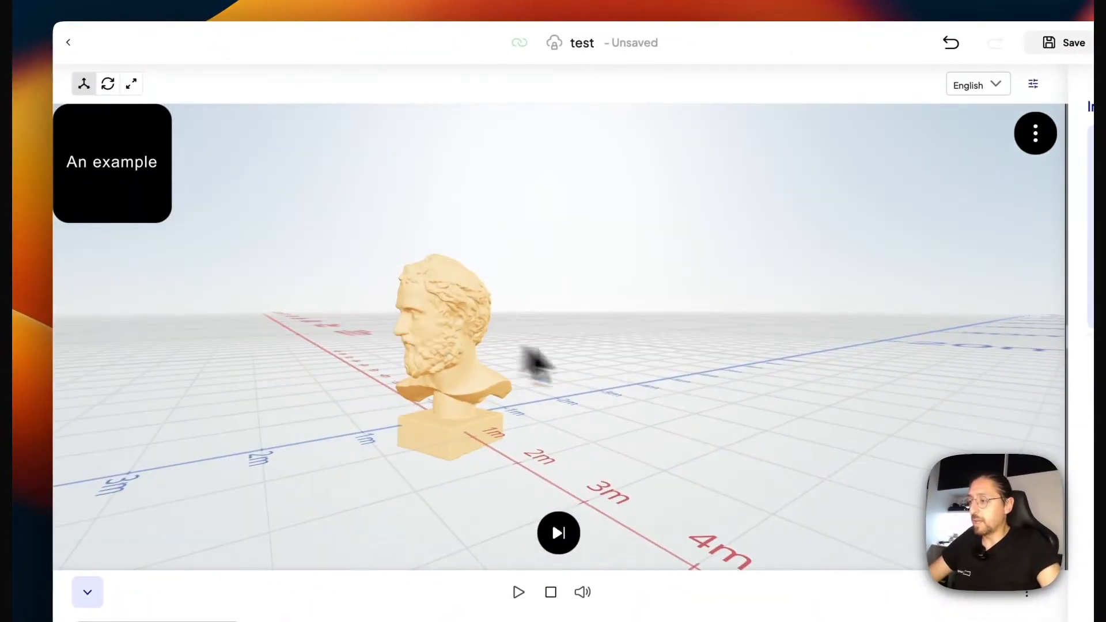
drag(519, 347, 322, 276)
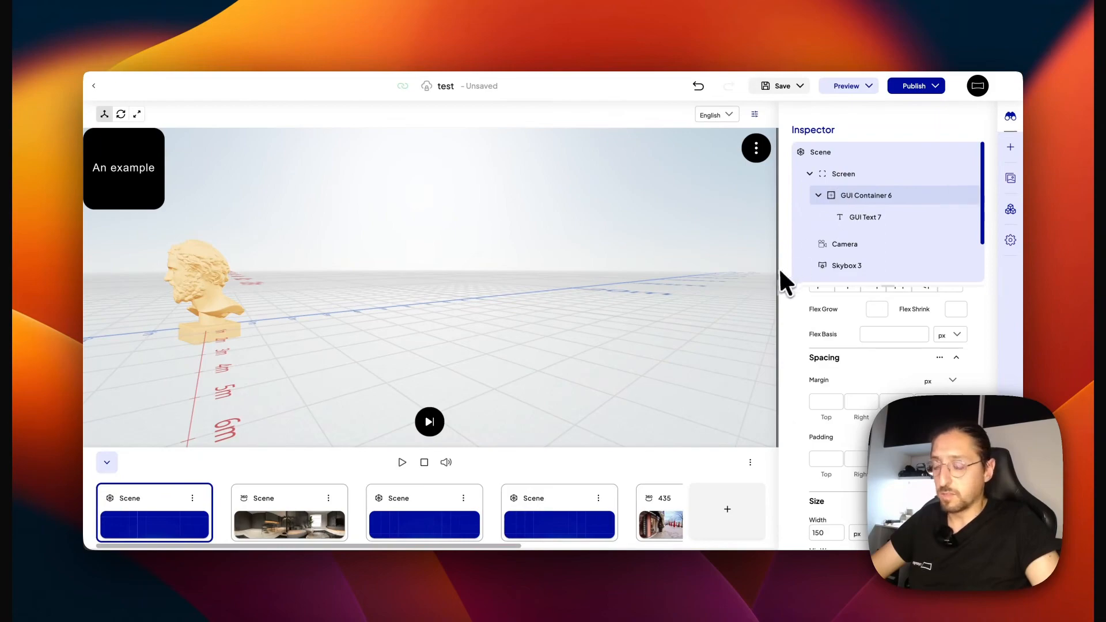
- Select the Screen element and set its Align Items and Justify Content to end, placing the container in the lower-right corner of the viewport
click(845, 174)
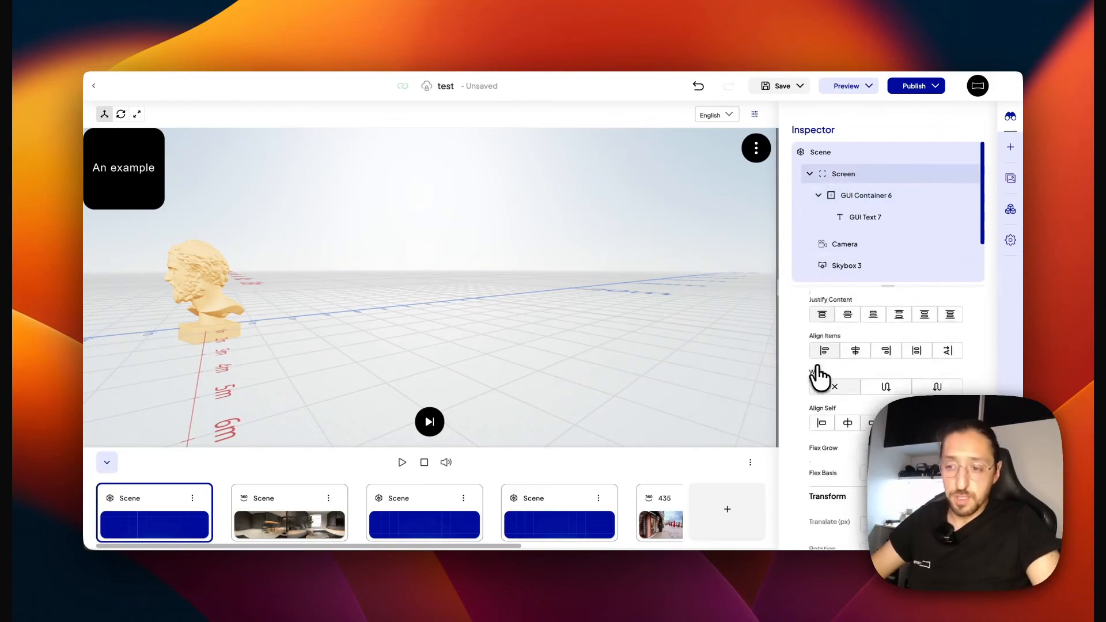
scroll(818, 377, up, 3)
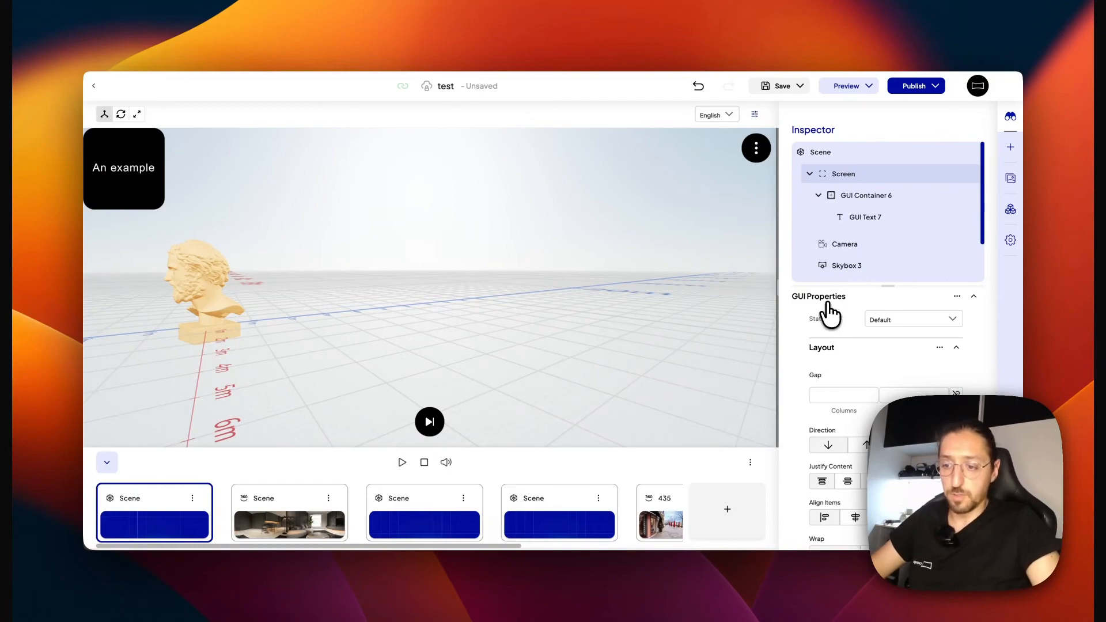
scroll(829, 314, down, 1)
scroll(830, 317, up, 1)
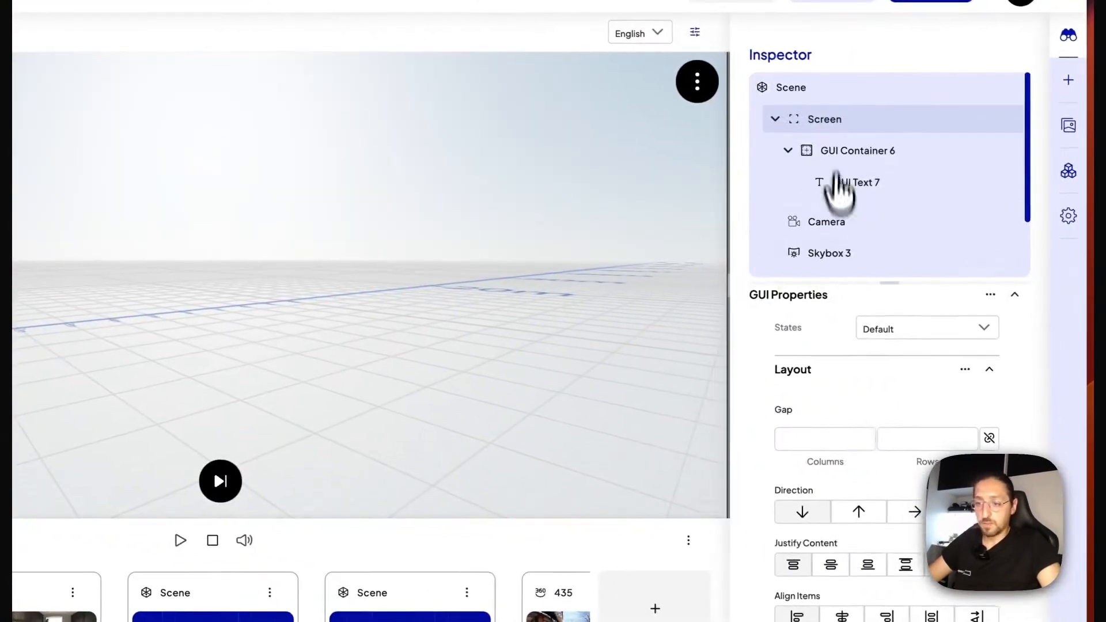
scroll(848, 412, down, 2)
scroll(842, 438, down, 2)
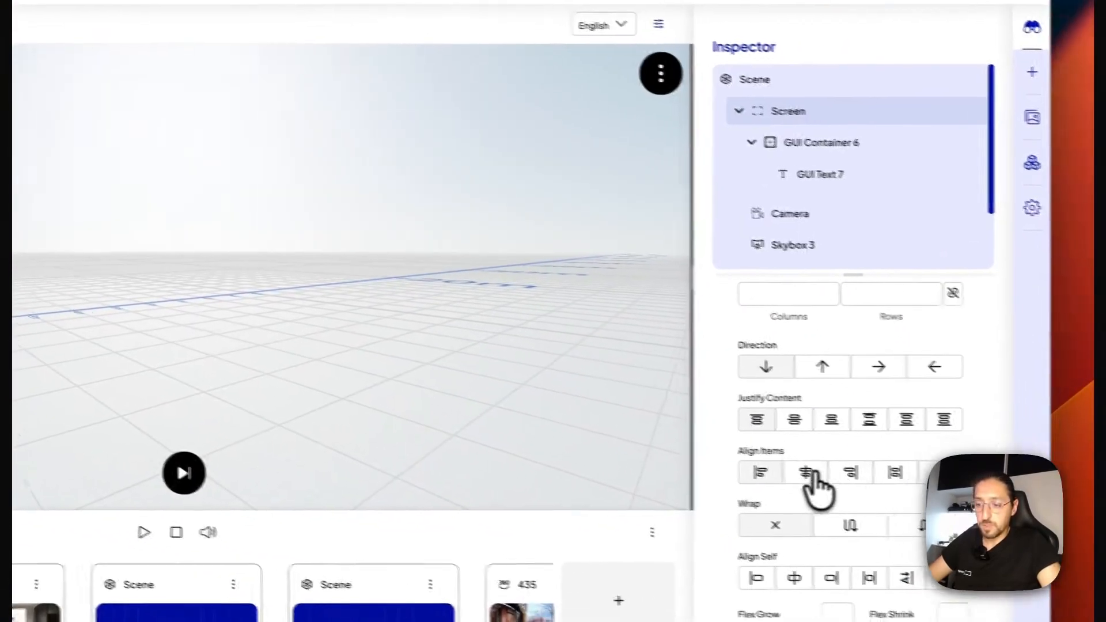
click(824, 468)
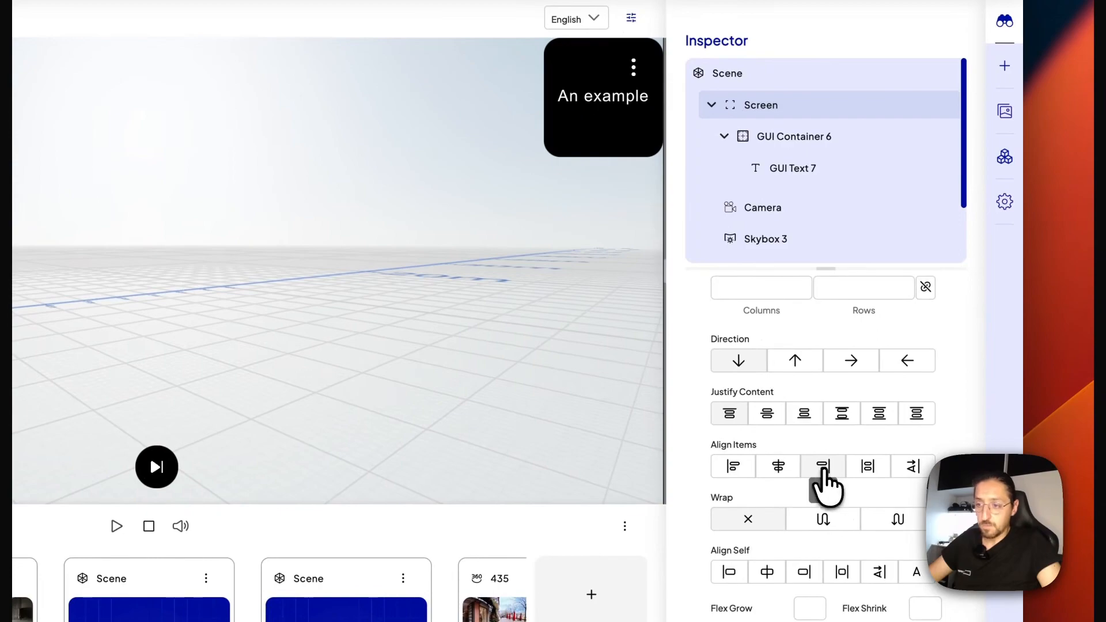
scroll(806, 455, down, 1)
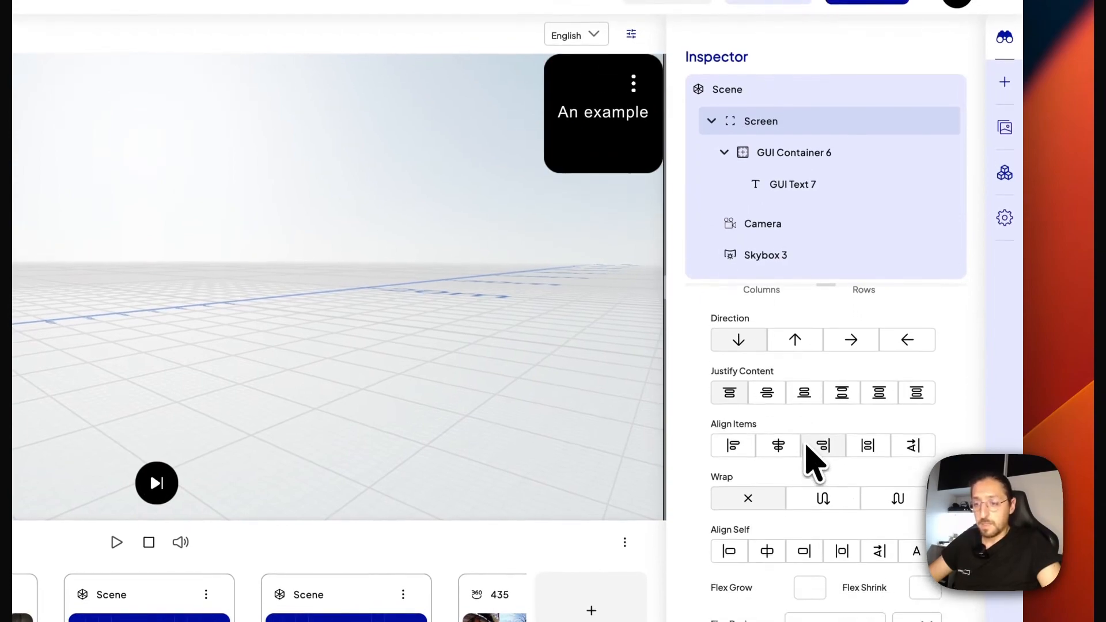
click(804, 398)
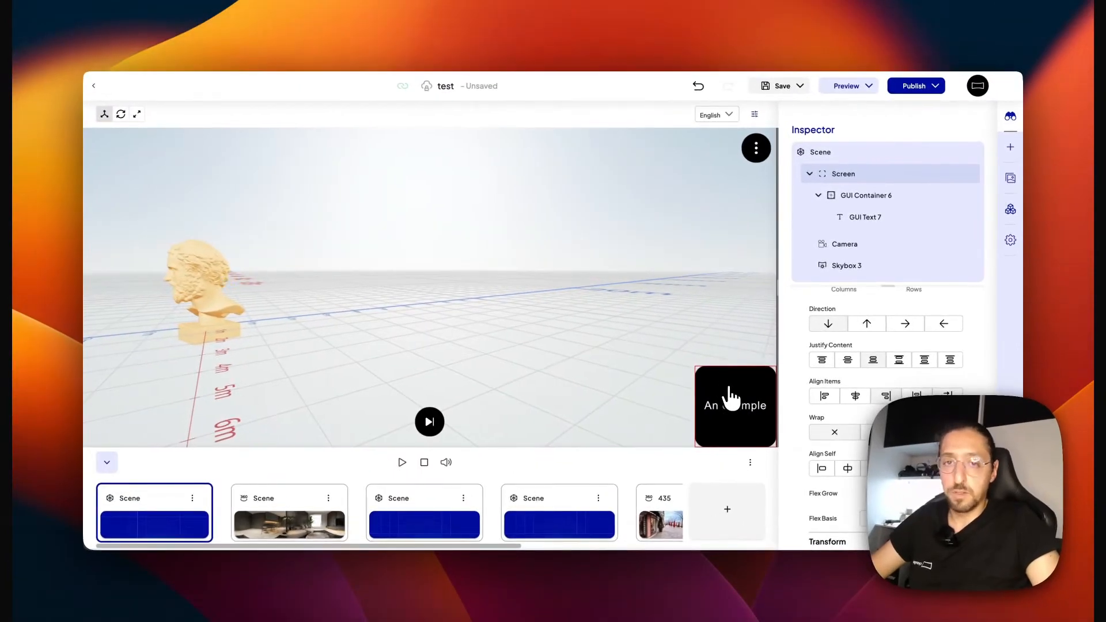
- Duplicate the GUI container under Screen and move the copy out of Screen into the 3D scene
drag(518, 293, 558, 302)
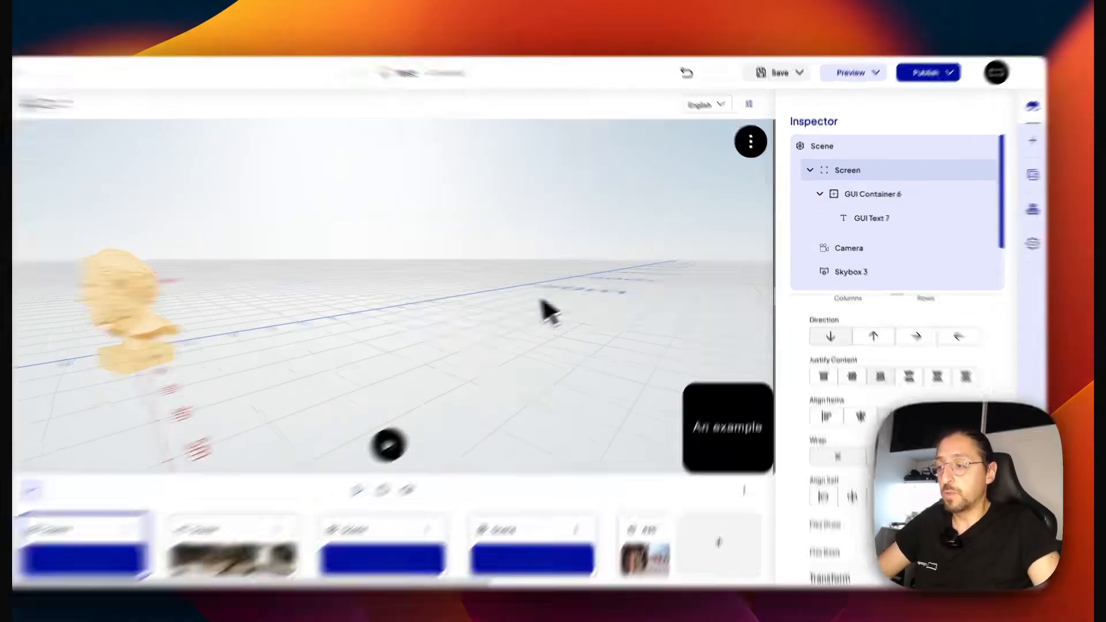
drag(541, 300, 605, 295)
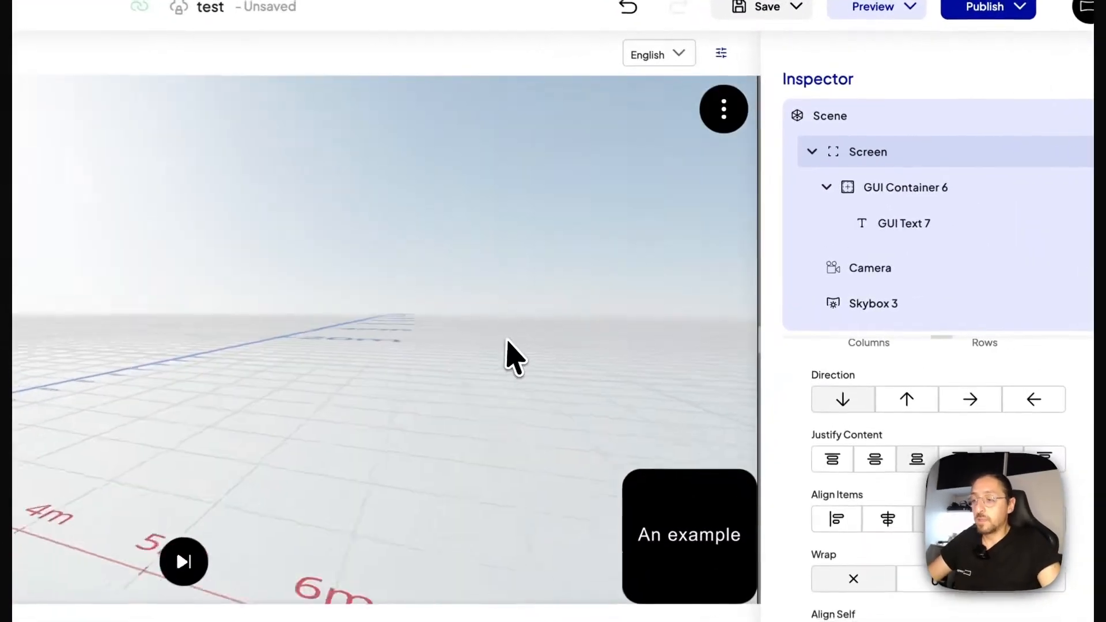
right_drag(553, 307, 653, 268)
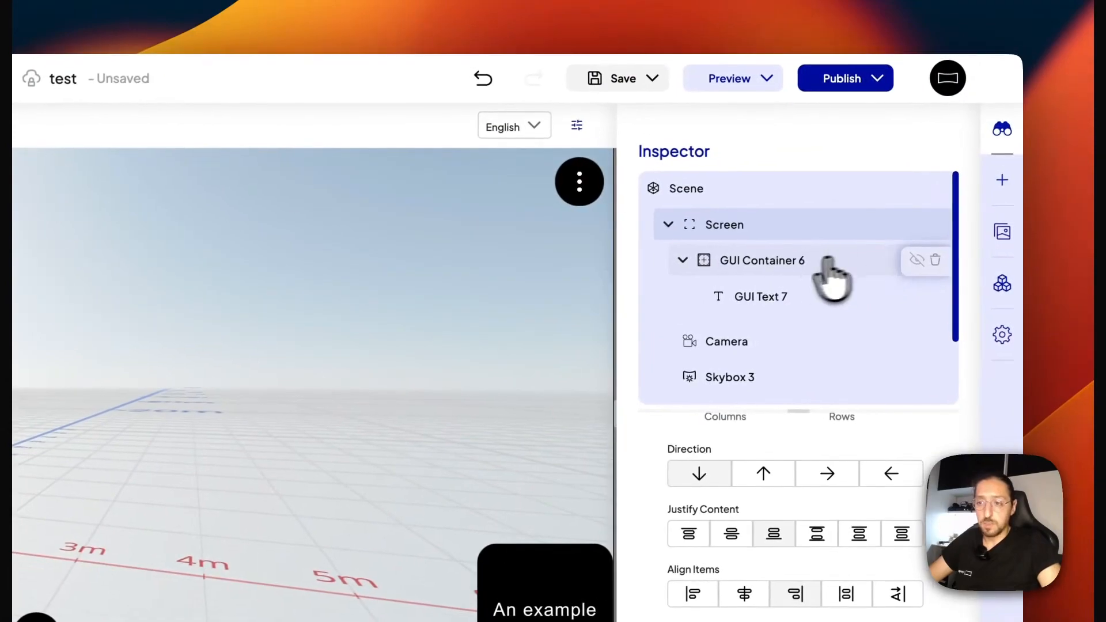
click(775, 262)
key(super+d)
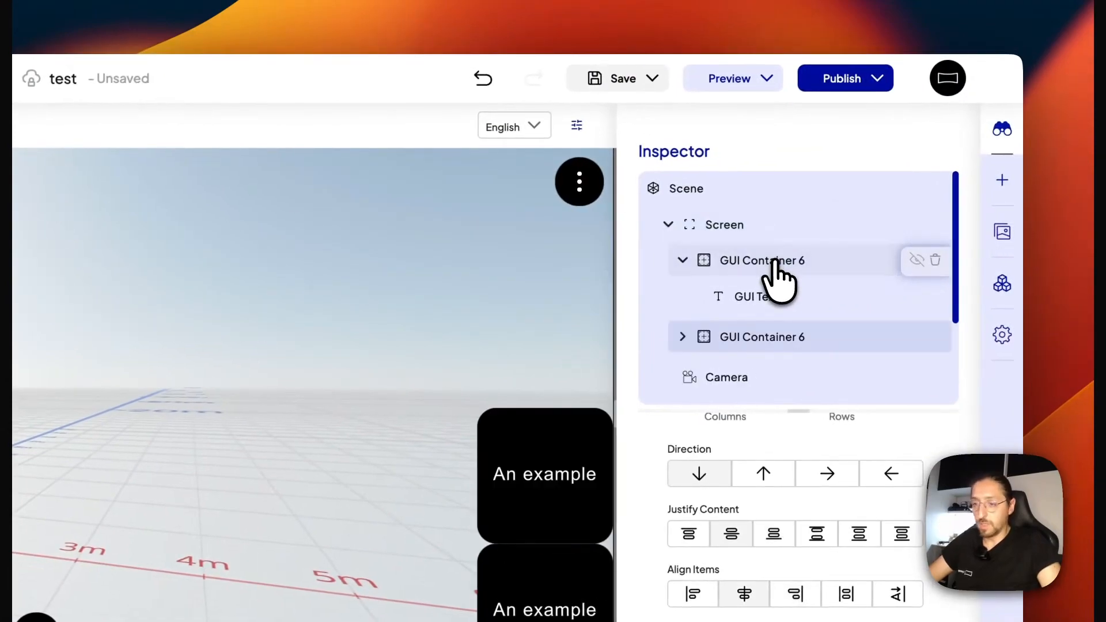
drag(762, 336, 741, 222)
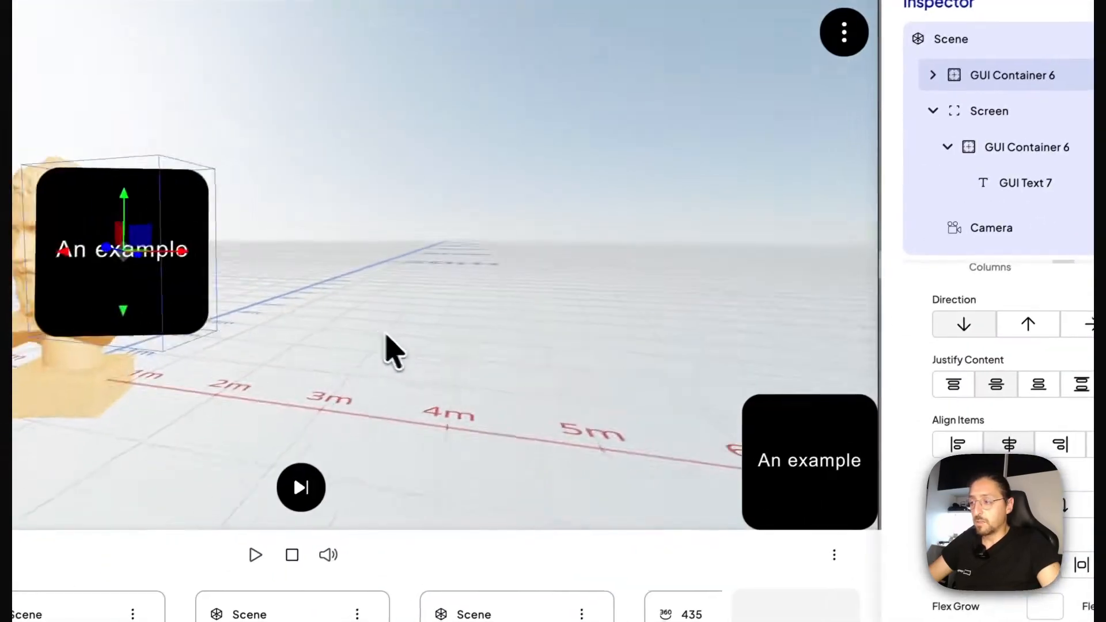
- Examine the container copy beside the bust from several angles and compare it with the container anchored to the screen
drag(385, 334, 501, 326)
drag(629, 375, 565, 313)
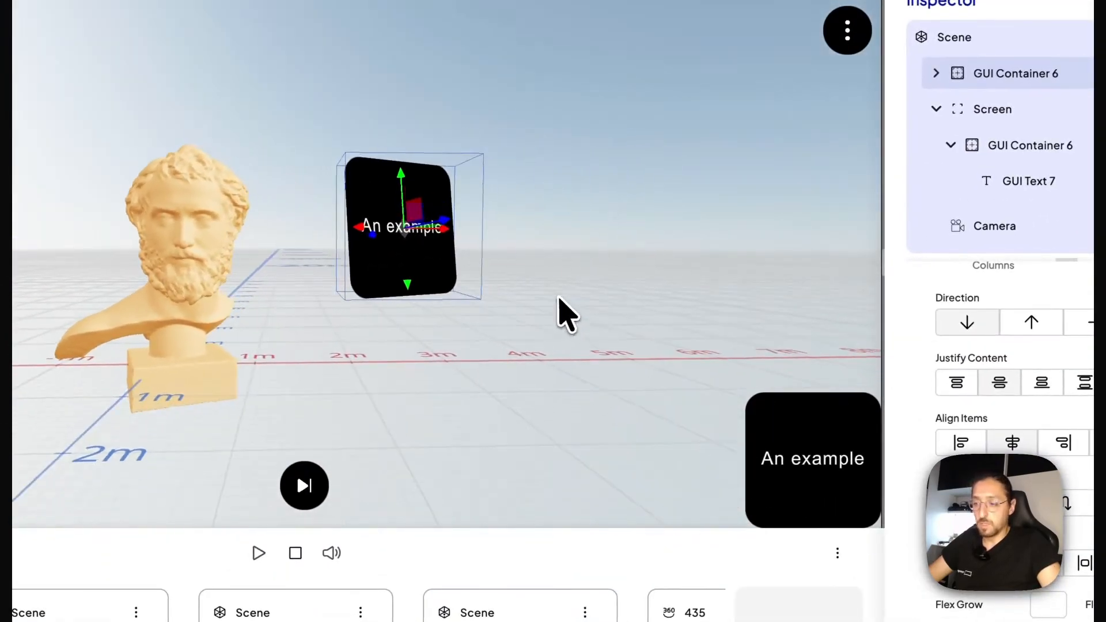
drag(626, 297, 605, 304)
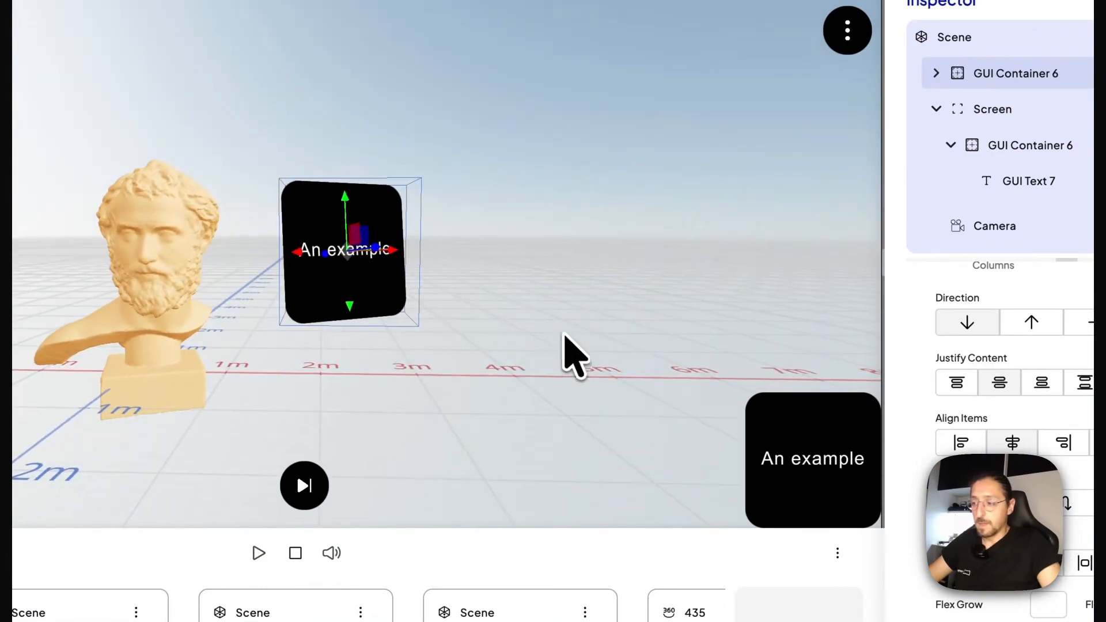
drag(389, 248, 507, 317)
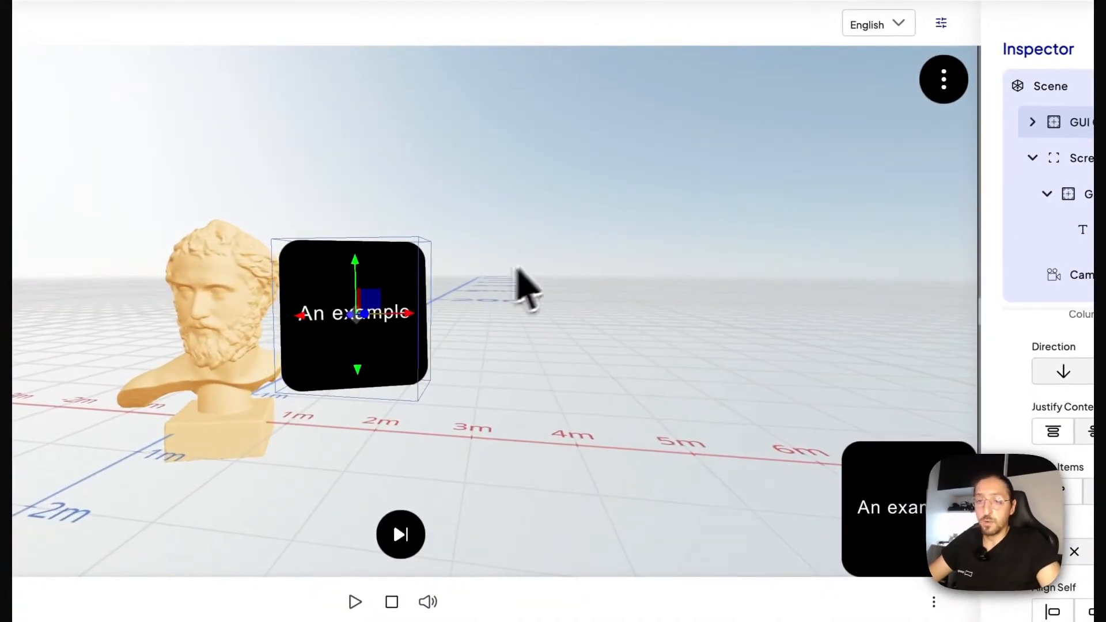
right_drag(577, 287, 631, 295)
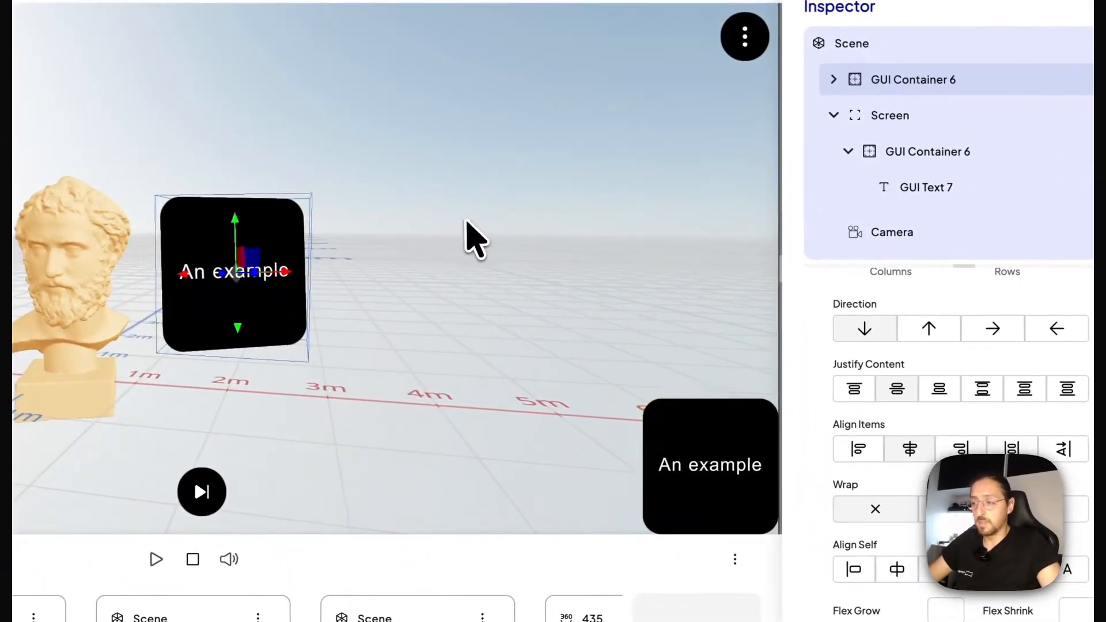
drag(467, 223, 484, 208)
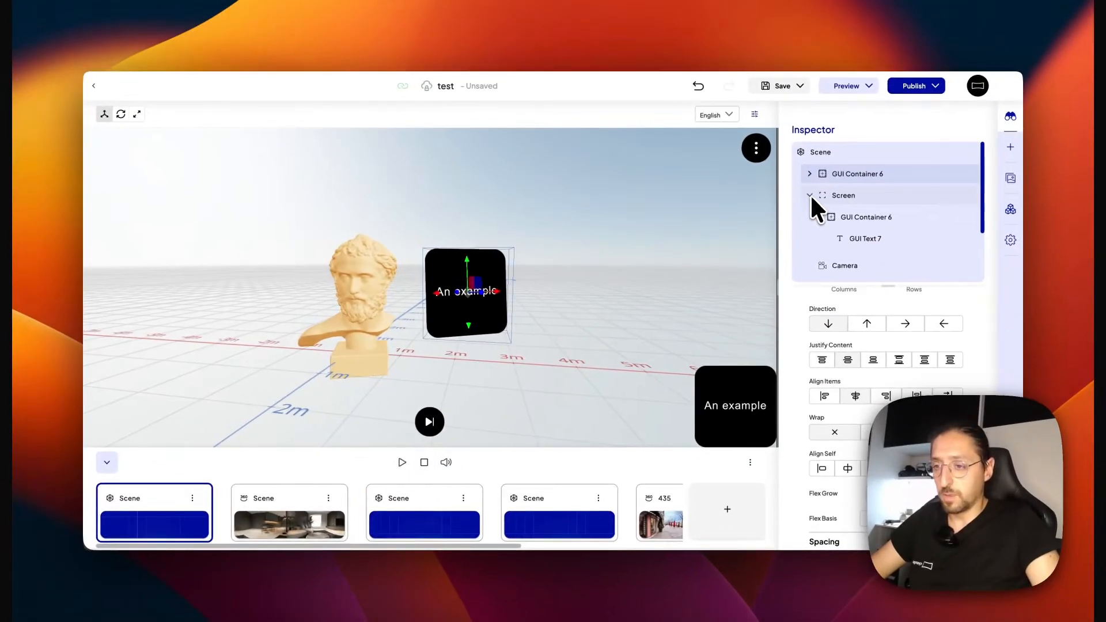
- Add the blue wave-pattern image from My Uploads to the 3D scene
click(1009, 182)
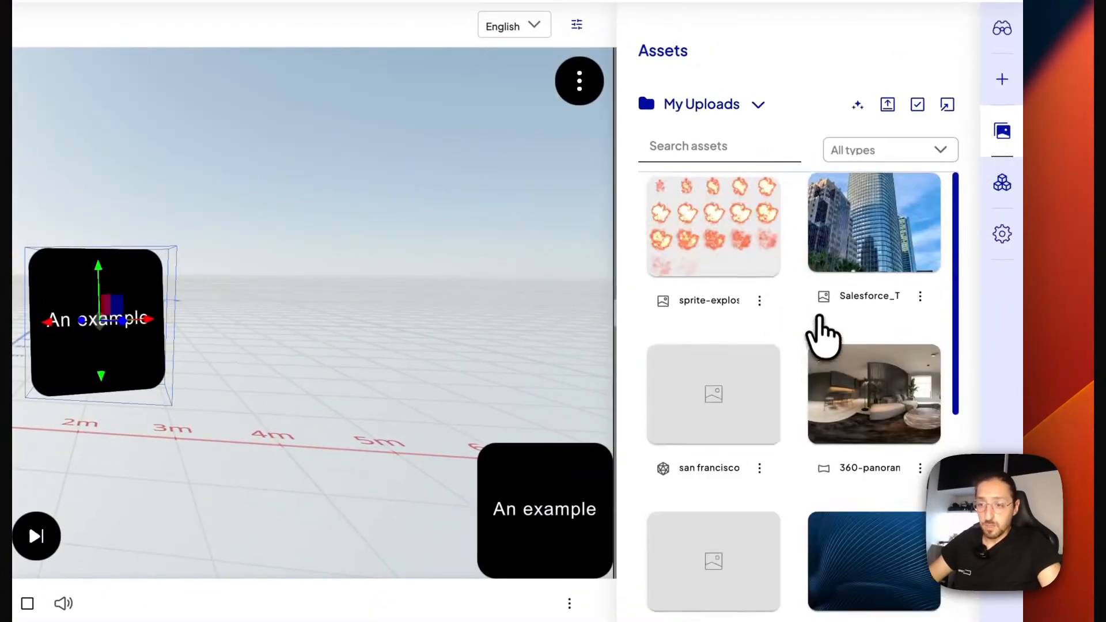
scroll(822, 346, down, 2)
drag(870, 409, 585, 335)
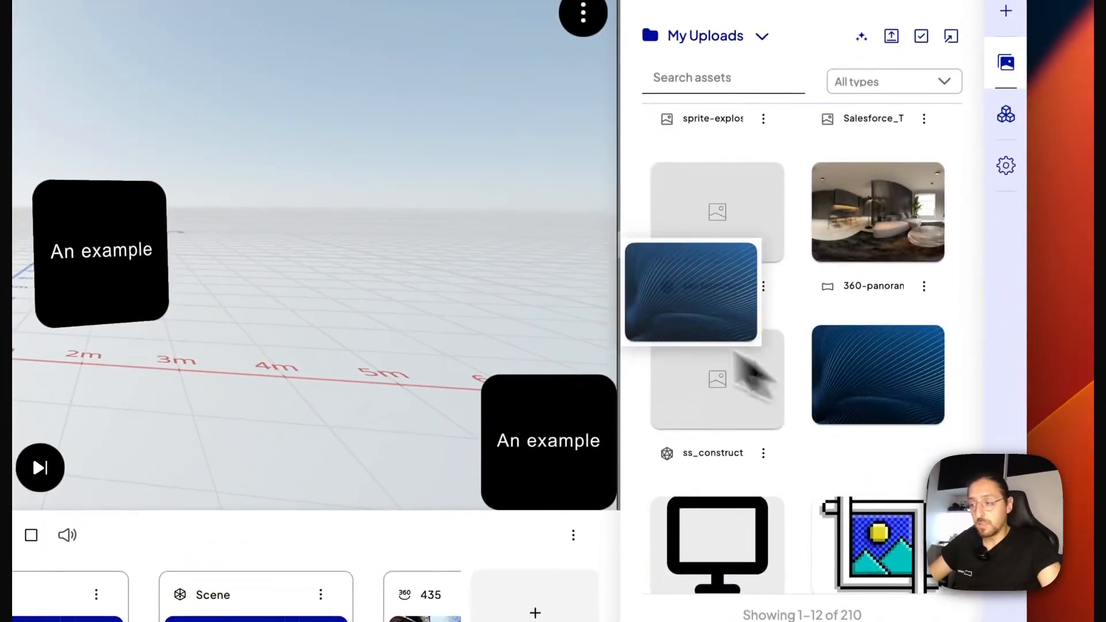
drag(353, 288, 597, 288)
drag(582, 407, 528, 402)
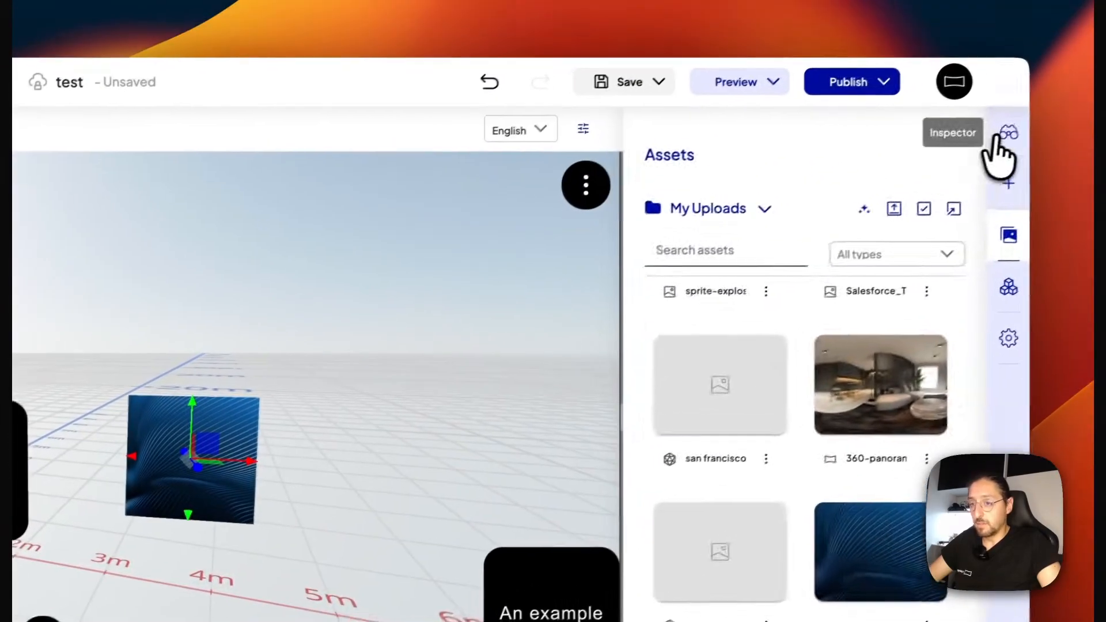
- Nest the new GUI image inside the GUI container that sits in the 3D scene
click(996, 138)
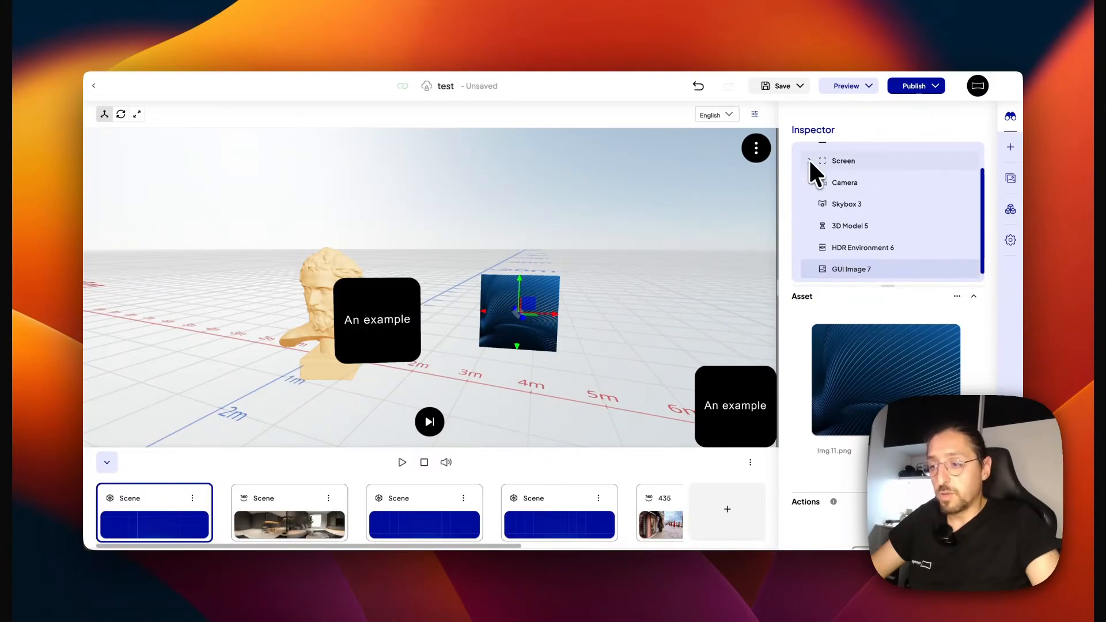
drag(856, 270, 812, 212)
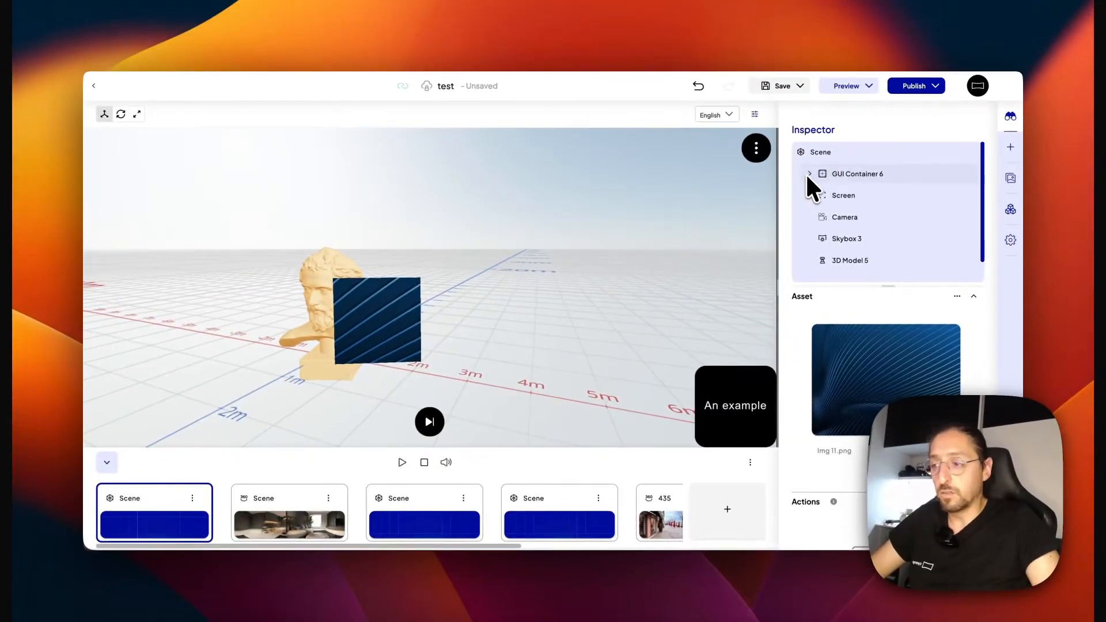
scroll(361, 331, down, 5)
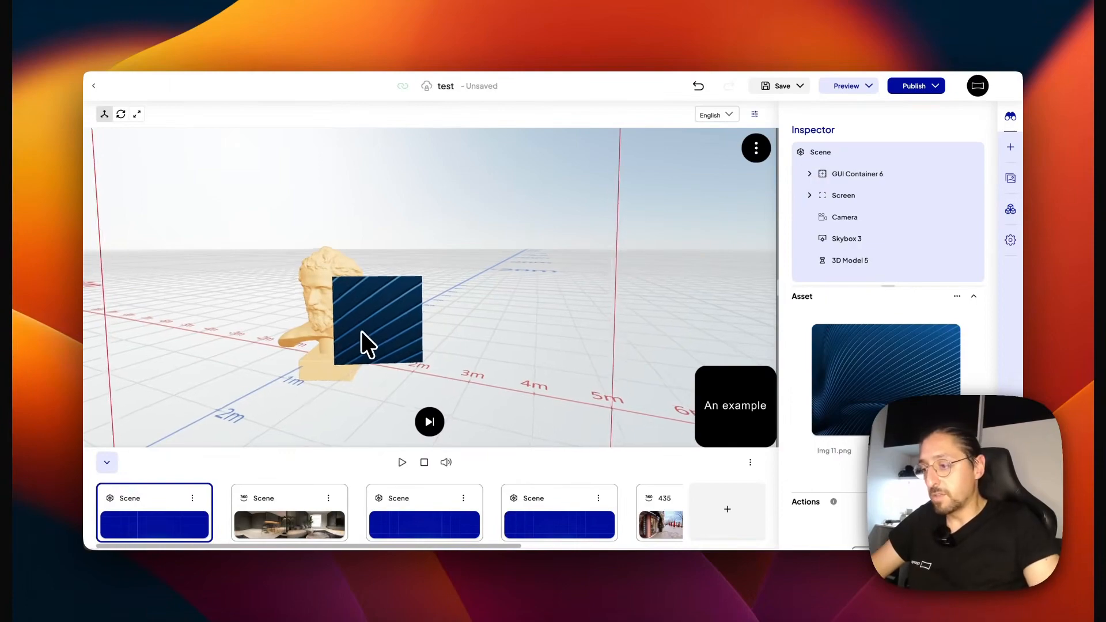
scroll(362, 330, down, 2)
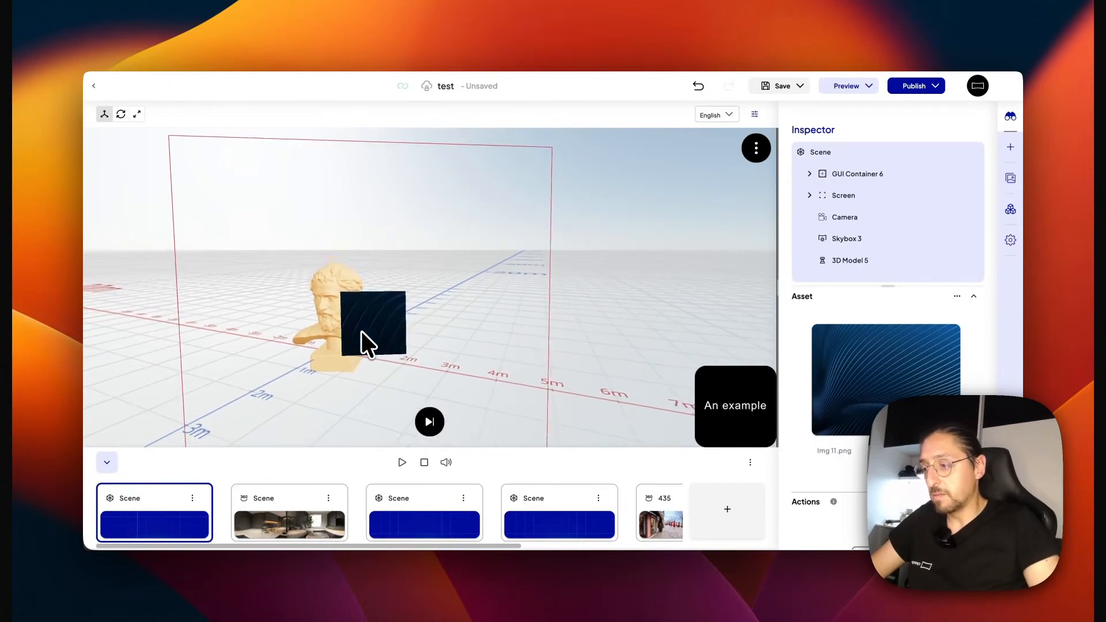
- Set both the width and the height of the GUI container in the 3D scene to auto
scroll(361, 331, up, 3)
scroll(361, 331, up, 1)
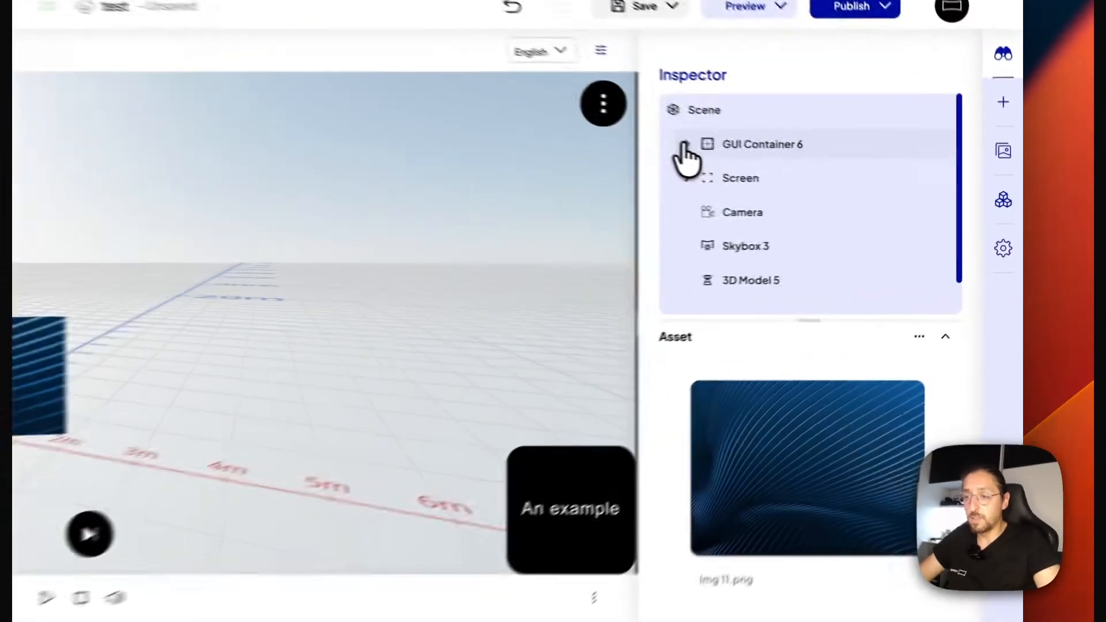
click(807, 174)
click(853, 175)
scroll(720, 403, down, 3)
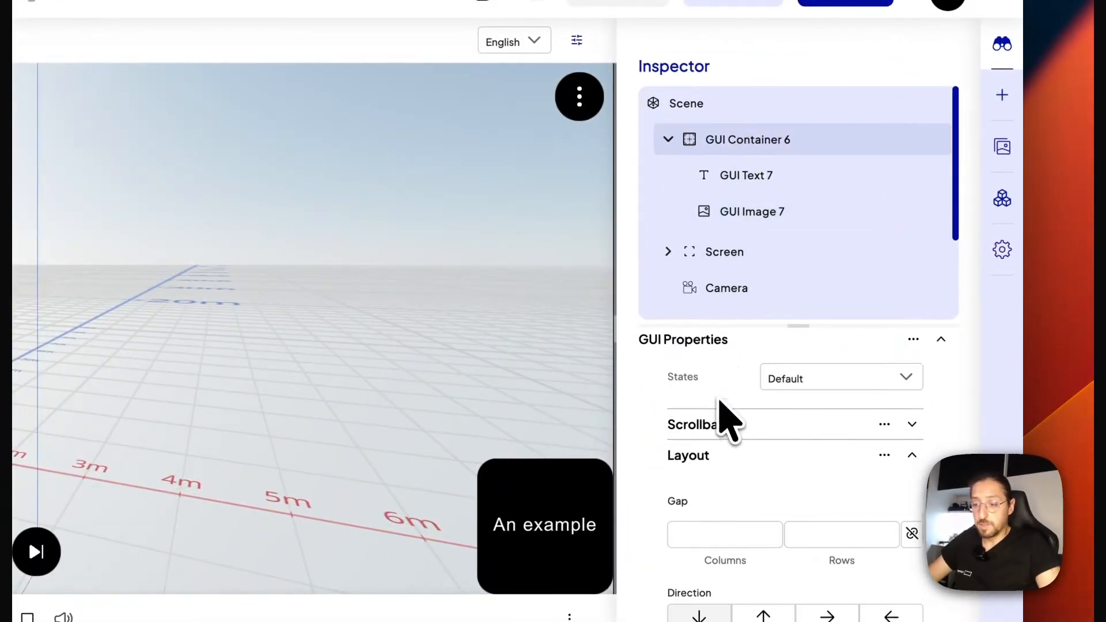
scroll(720, 403, down, 5)
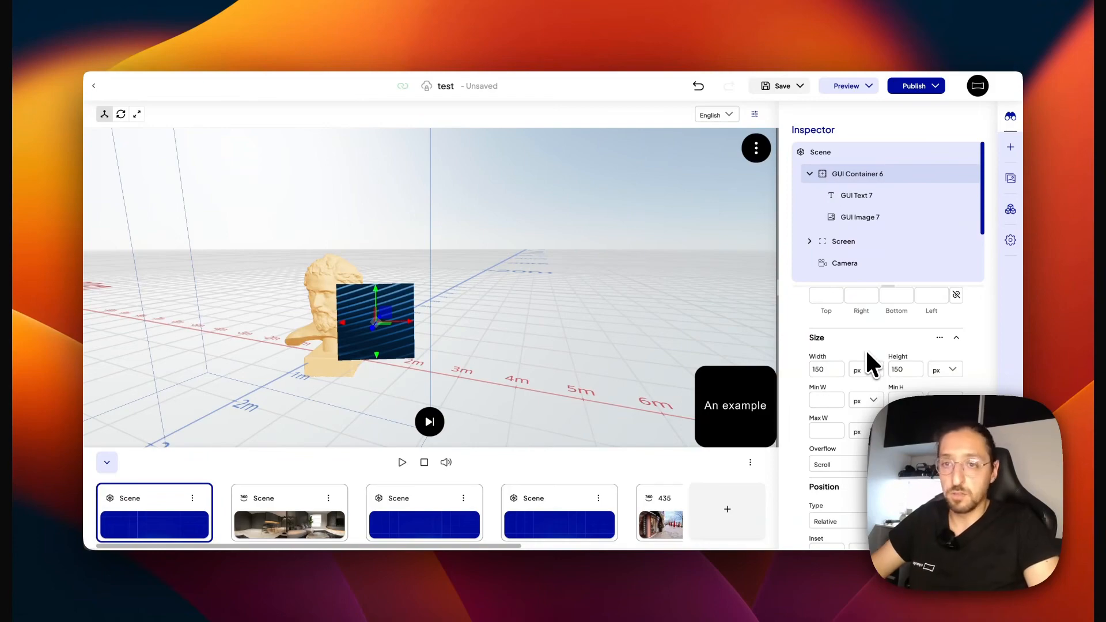
click(866, 369)
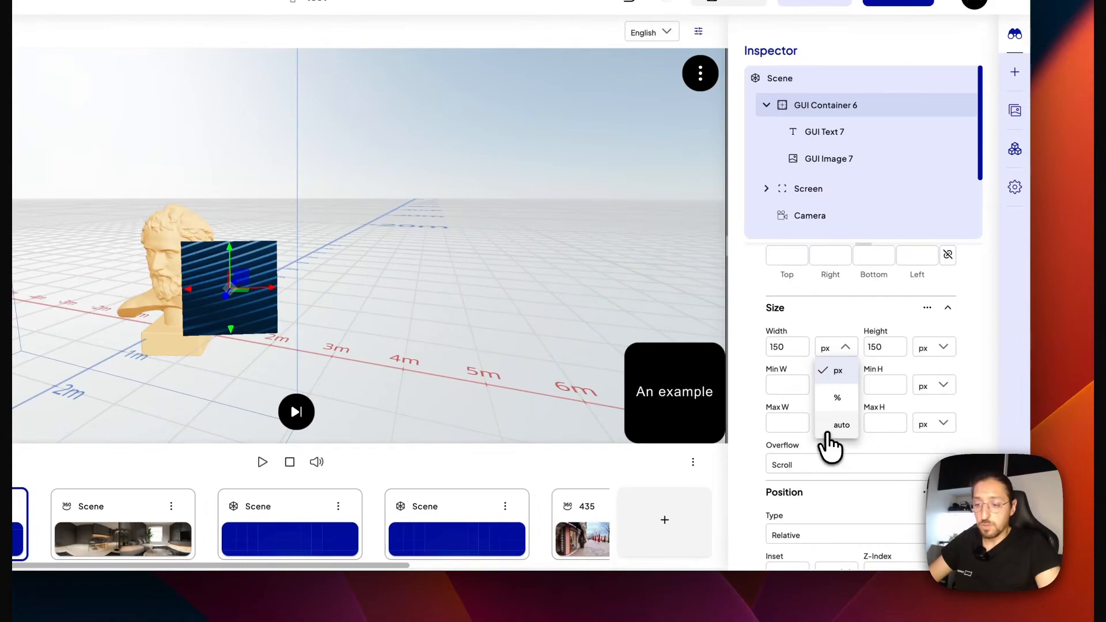
click(840, 426)
click(942, 348)
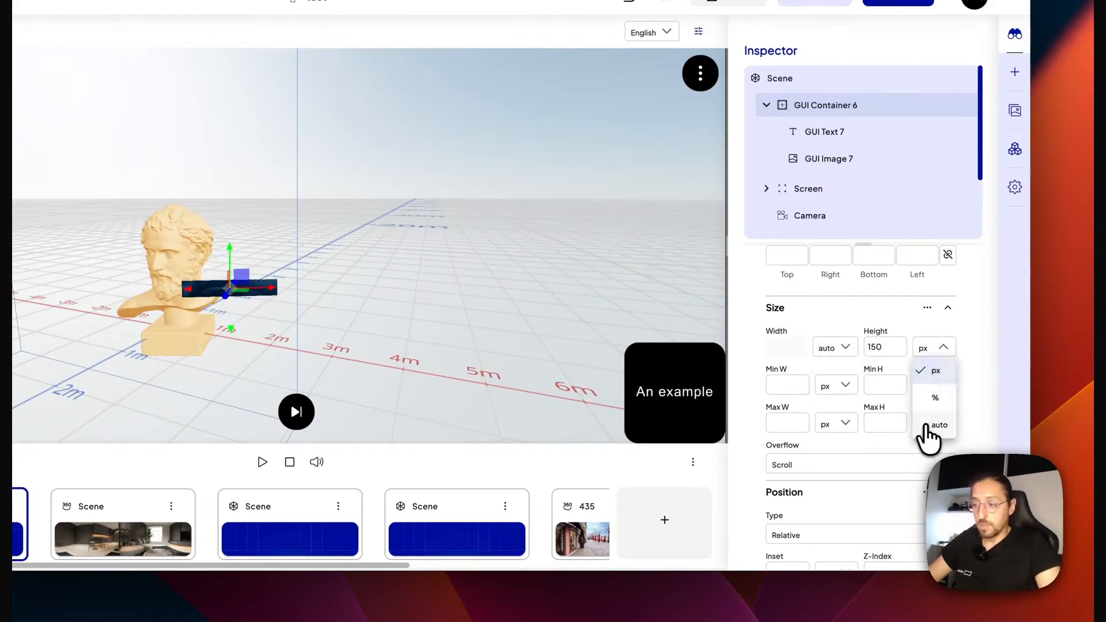
click(926, 426)
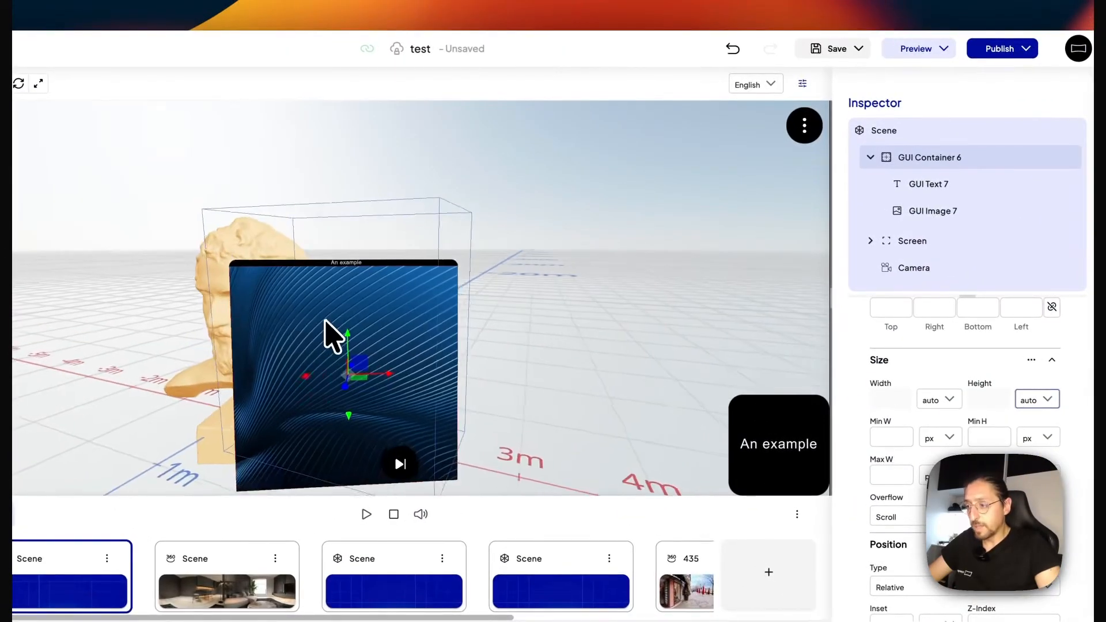
- Move the GUI container holding the text and wave image from the 3D scene into Screen and show Screen's children
scroll(326, 319, up, 3)
scroll(446, 249, down, 3)
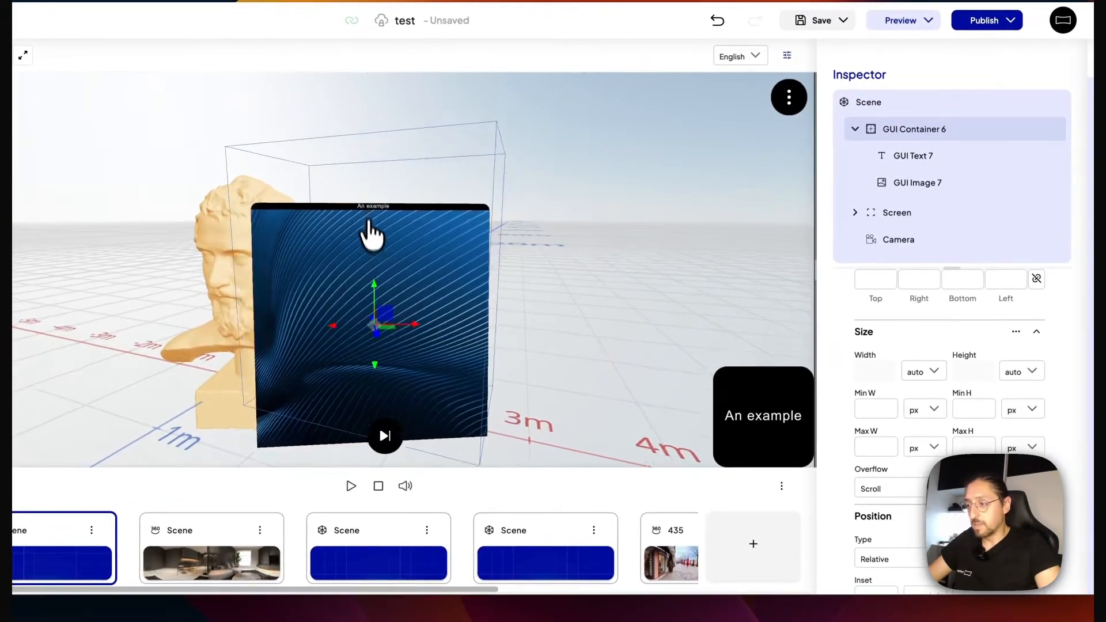
right_drag(368, 221, 409, 211)
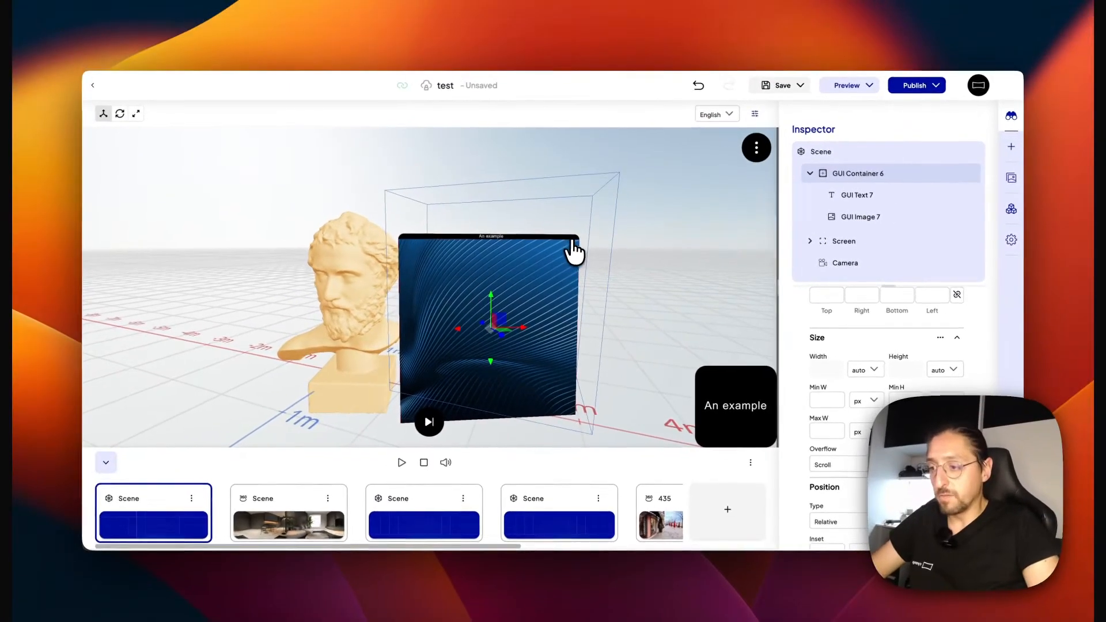
scroll(786, 316, down, 1)
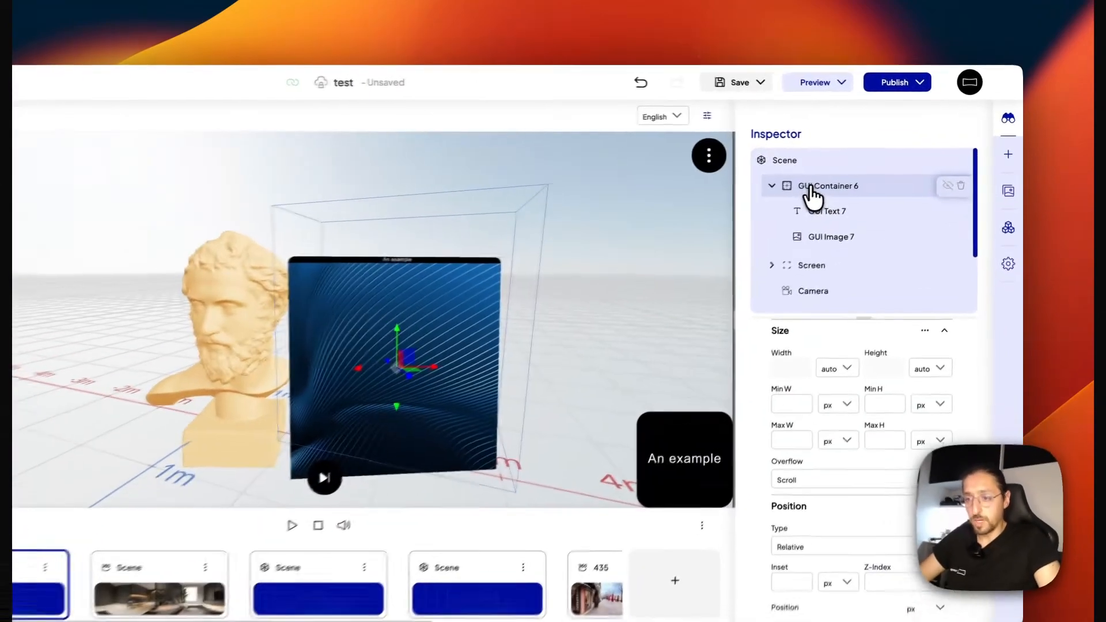
drag(846, 174, 841, 242)
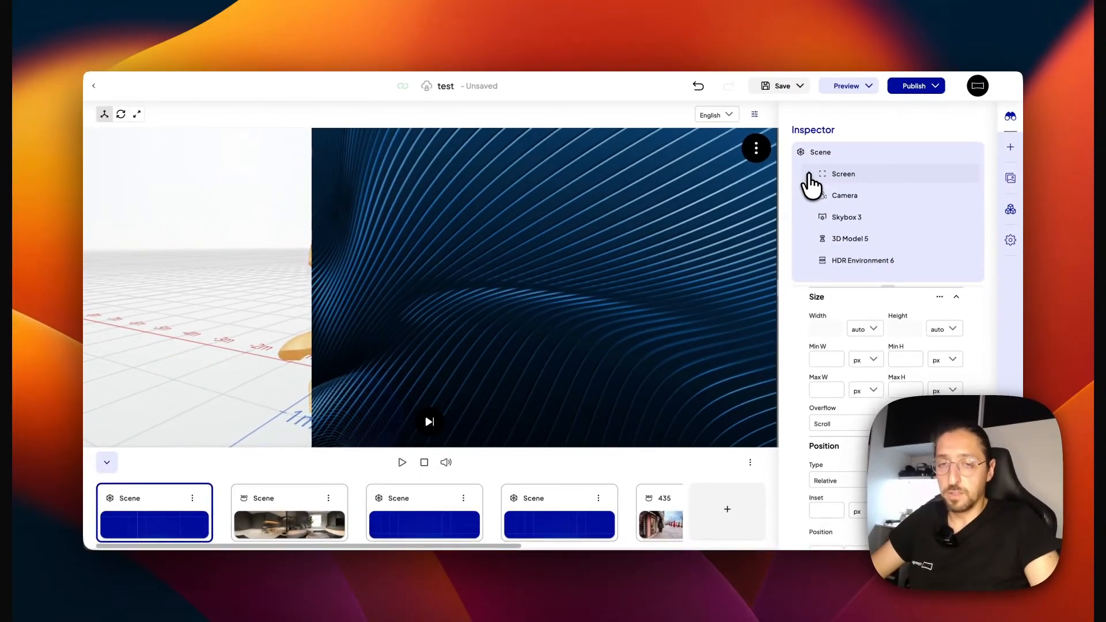
click(809, 174)
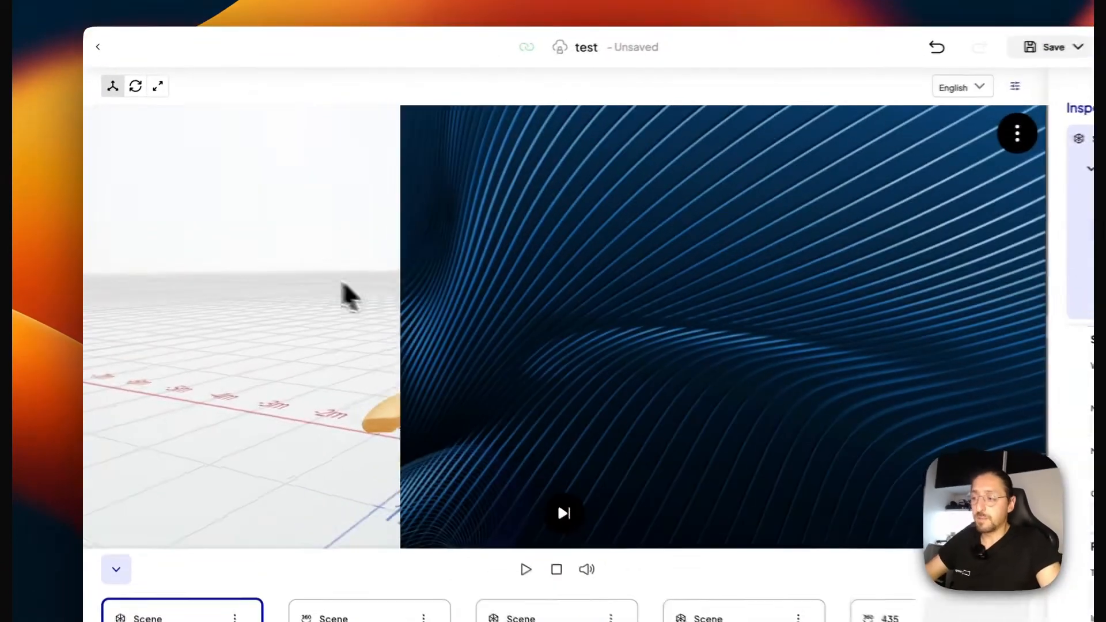
- Resize the wave image inside the container under Screen to 200 px wide and 200 px high
drag(271, 254, 205, 257)
drag(254, 287, 229, 266)
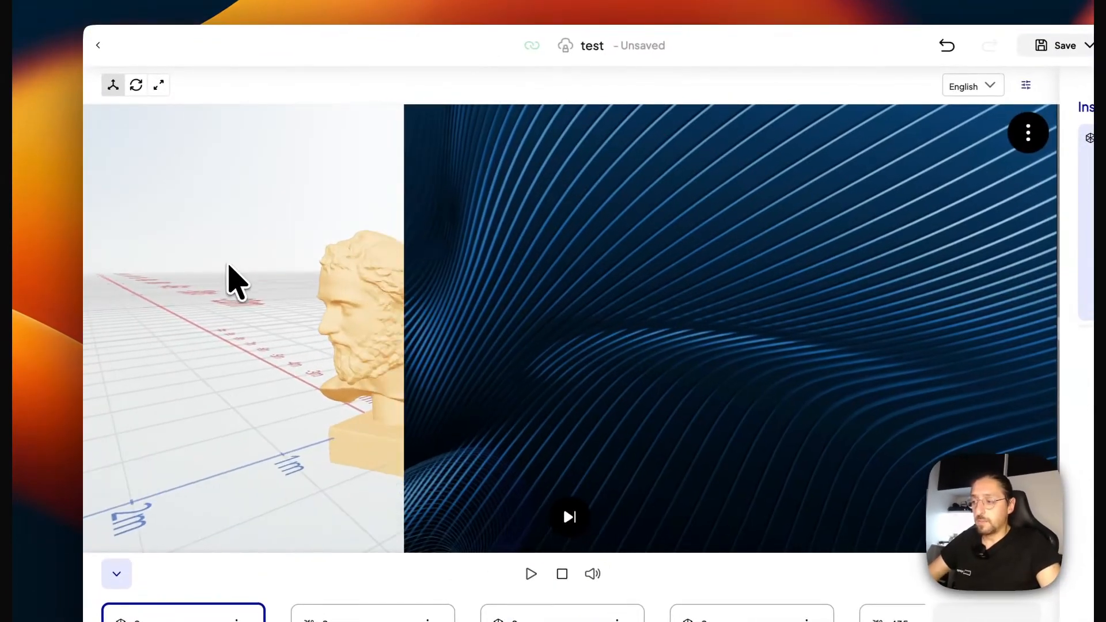
drag(190, 297, 249, 299)
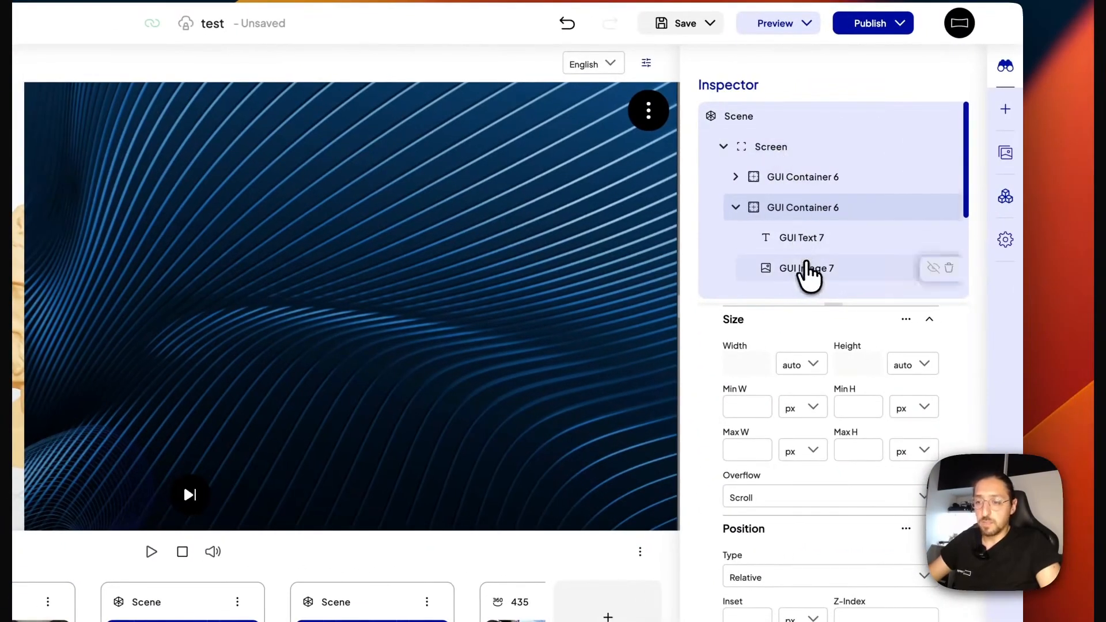
click(807, 268)
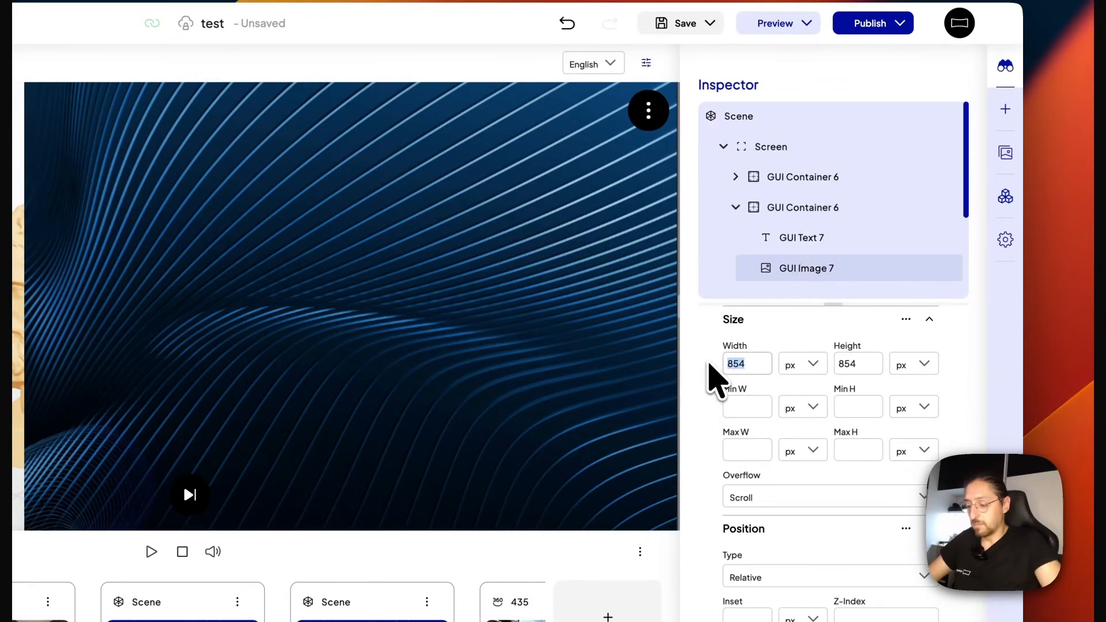
double_click(854, 371)
text(200)
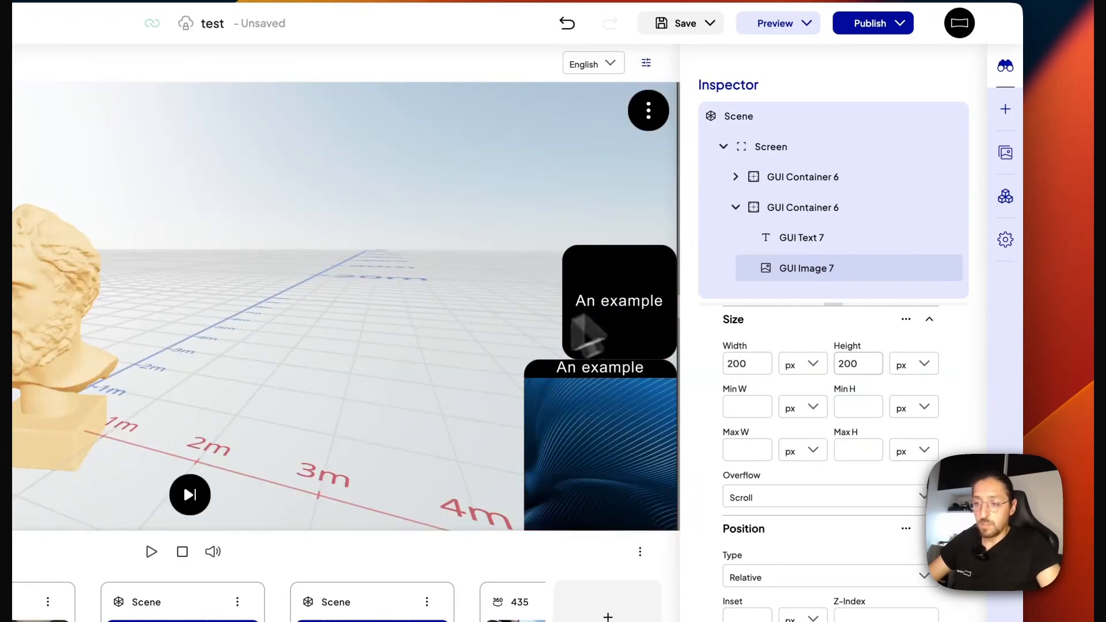
- Reorder Screen's children so the container with the wave image comes before the text-only container
scroll(558, 409, down, 2)
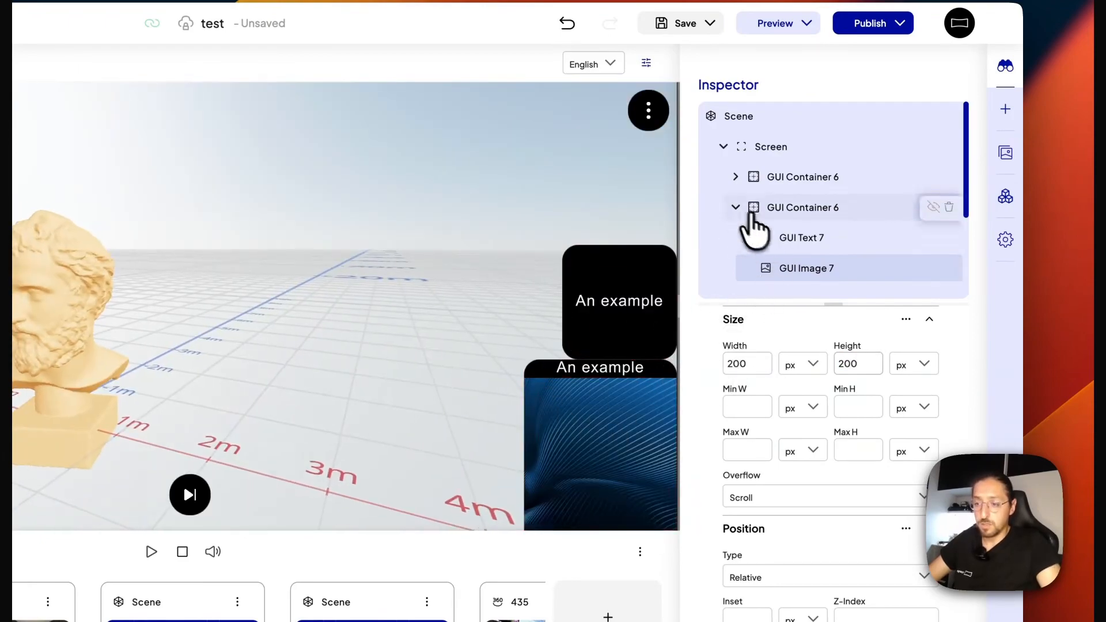
click(737, 208)
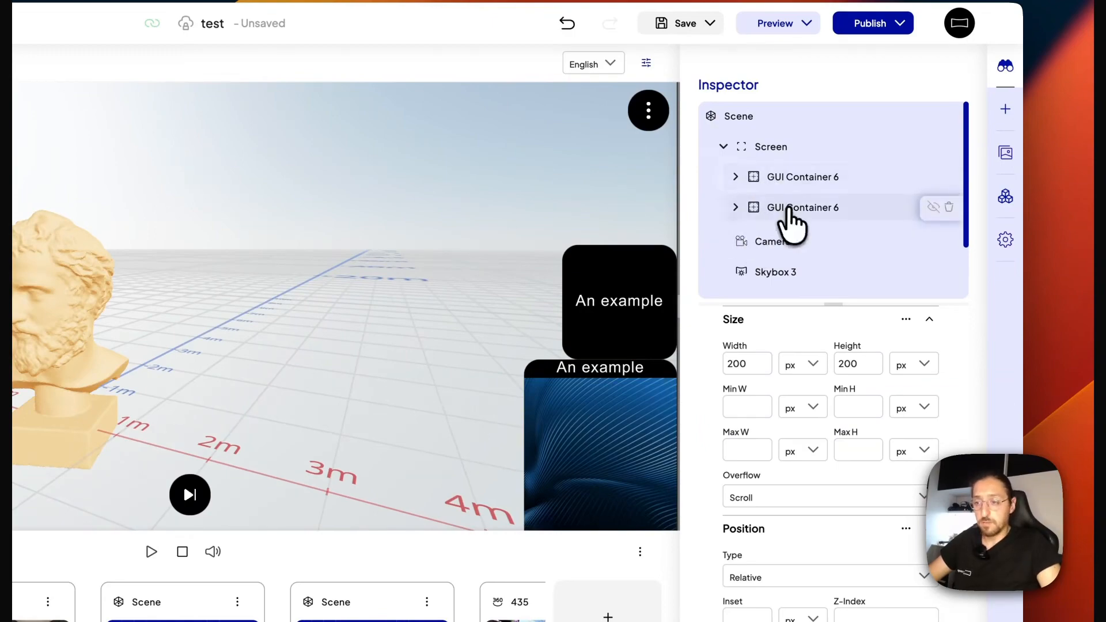
drag(790, 219, 803, 178)
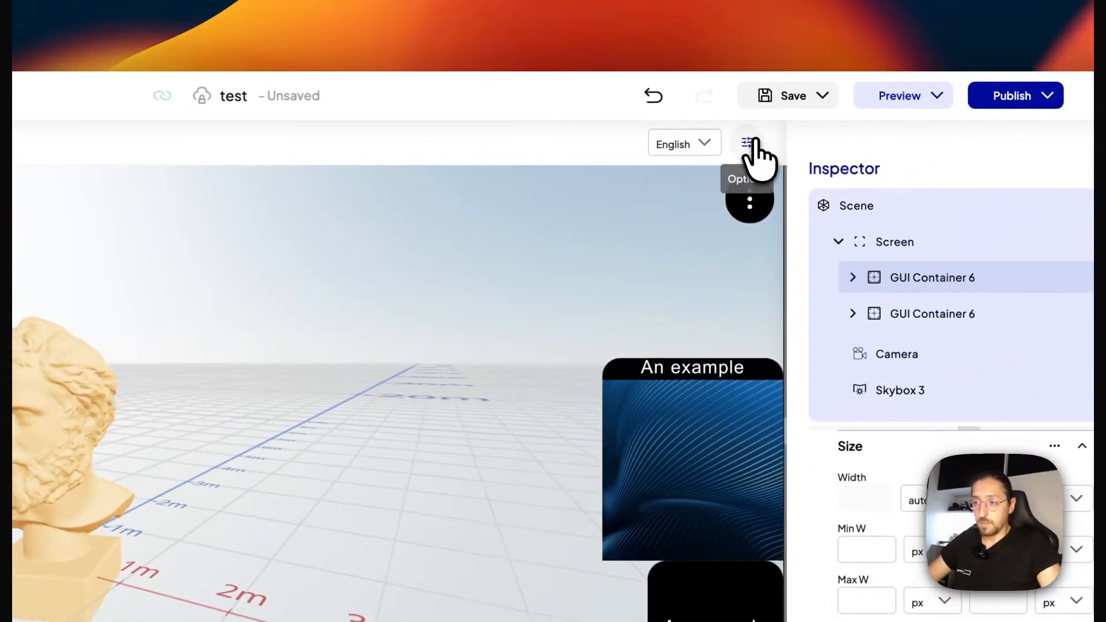
- Enable GUI View Tools in the viewport options
click(747, 144)
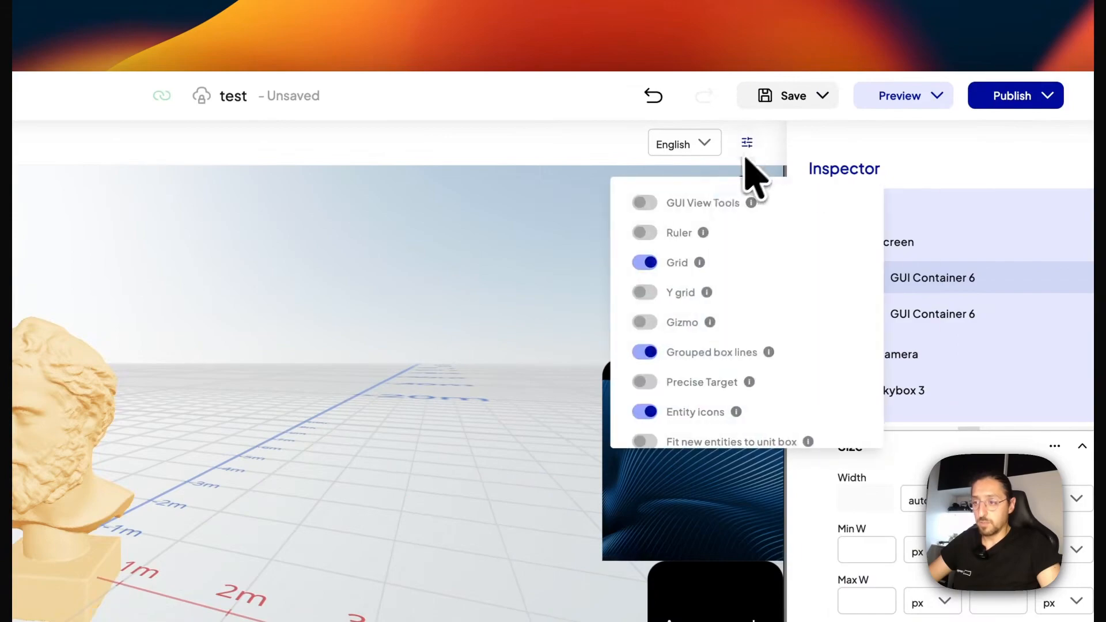
click(646, 201)
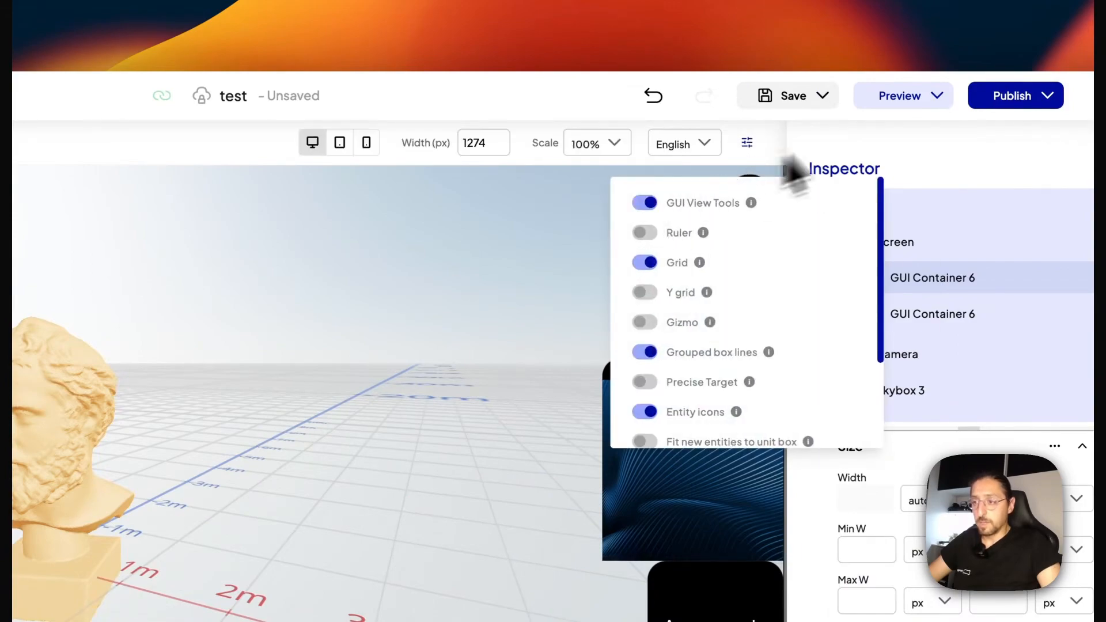
click(827, 161)
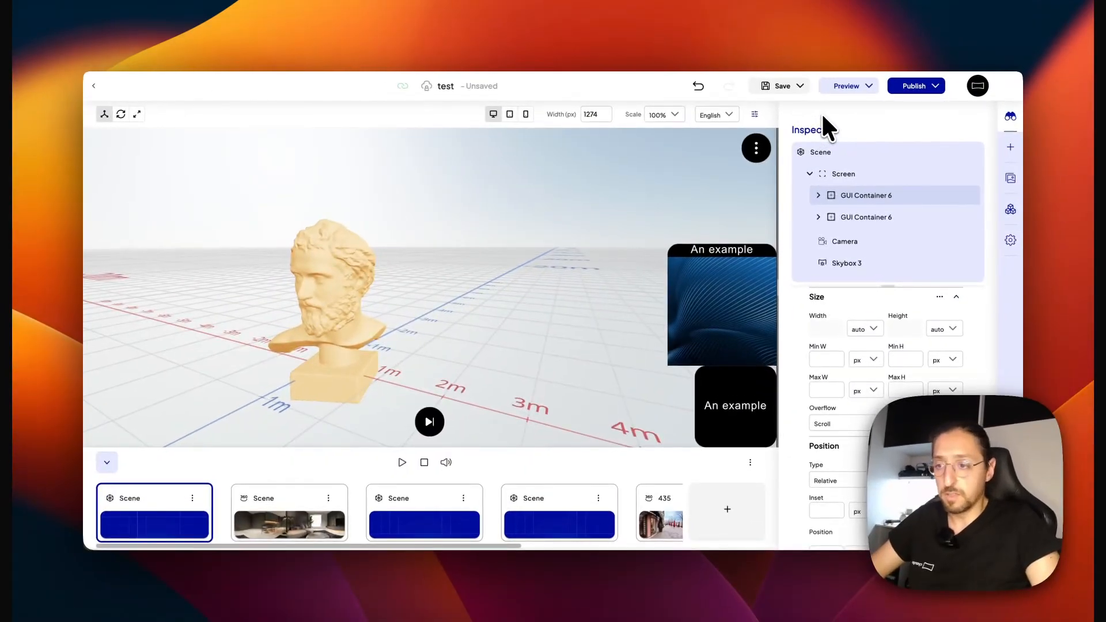
- Reset the GUI properties of Screen to their defaults
key(super+z)
click(955, 296)
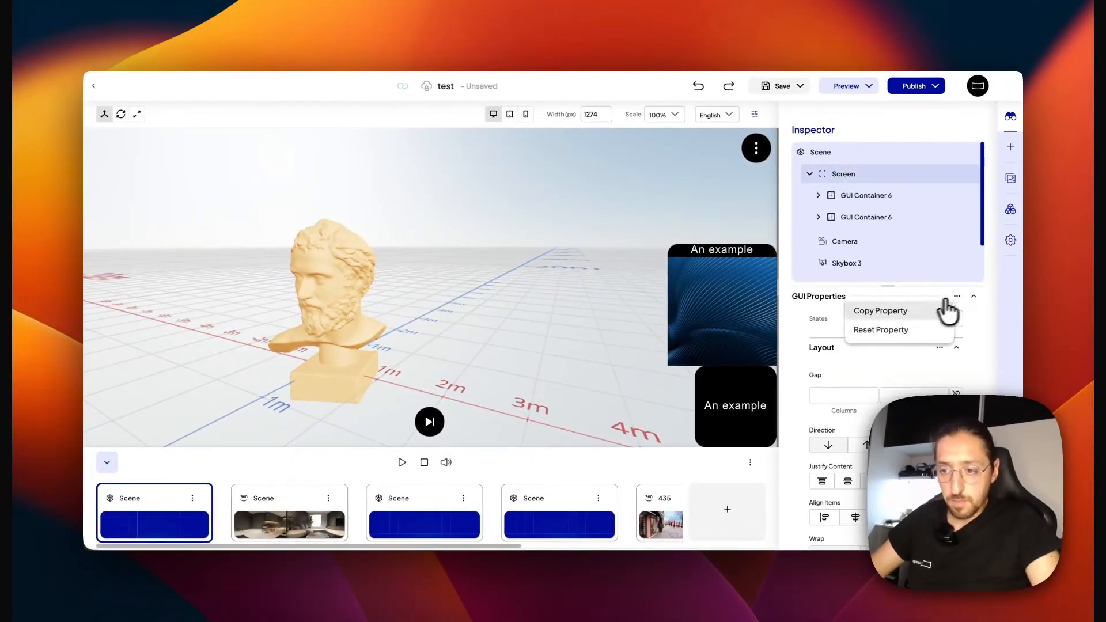
click(884, 331)
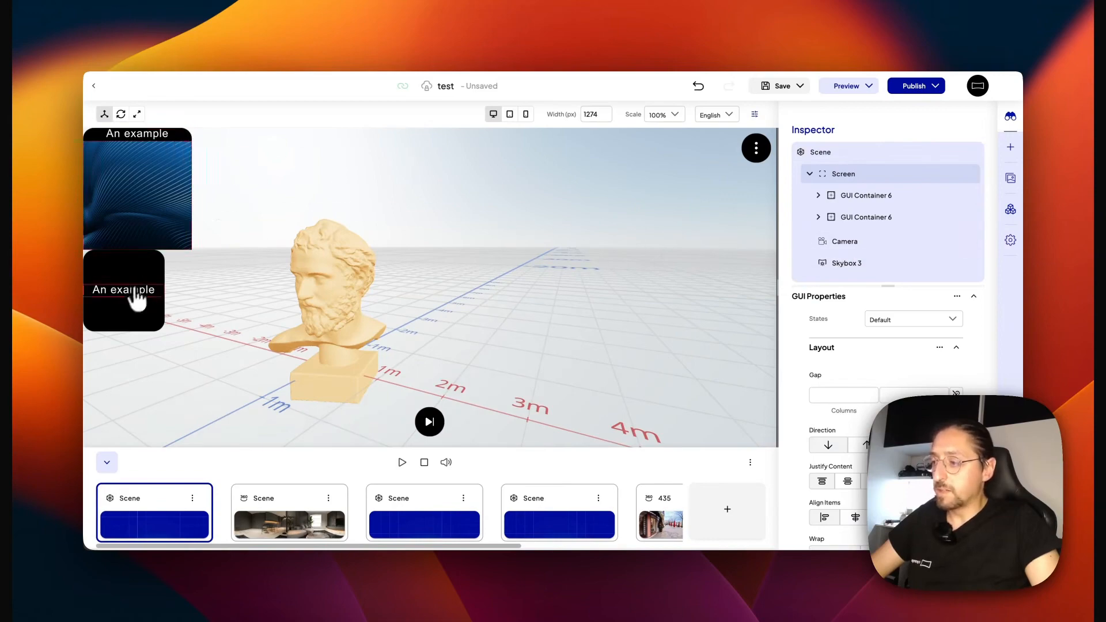
- Turn on the ruler in the viewport options
scroll(854, 336, down, 3)
scroll(854, 336, up, 3)
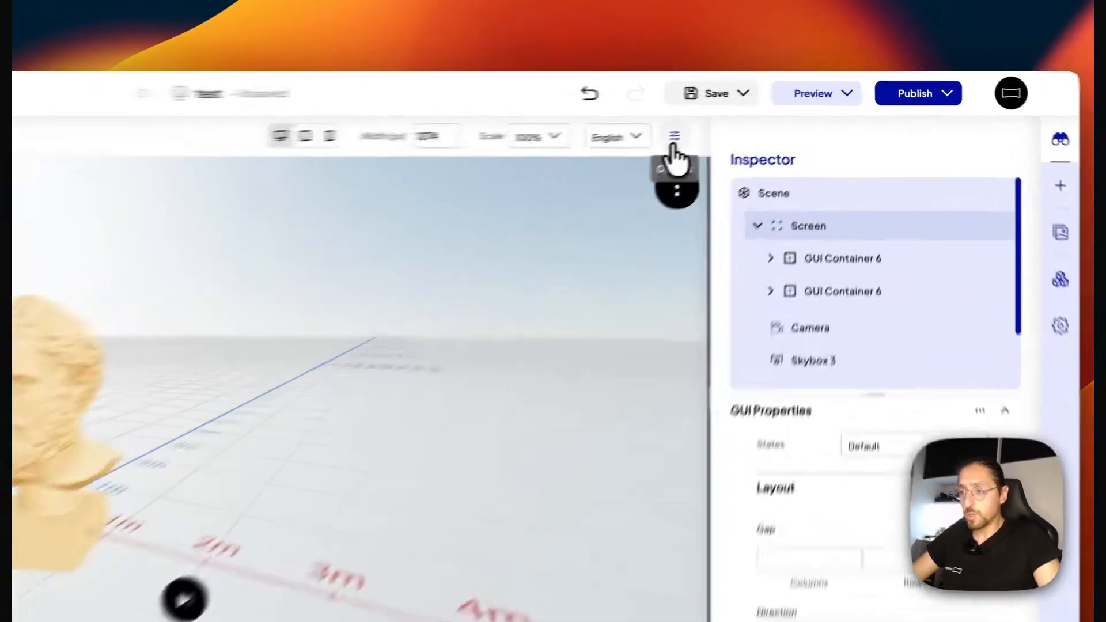
click(674, 138)
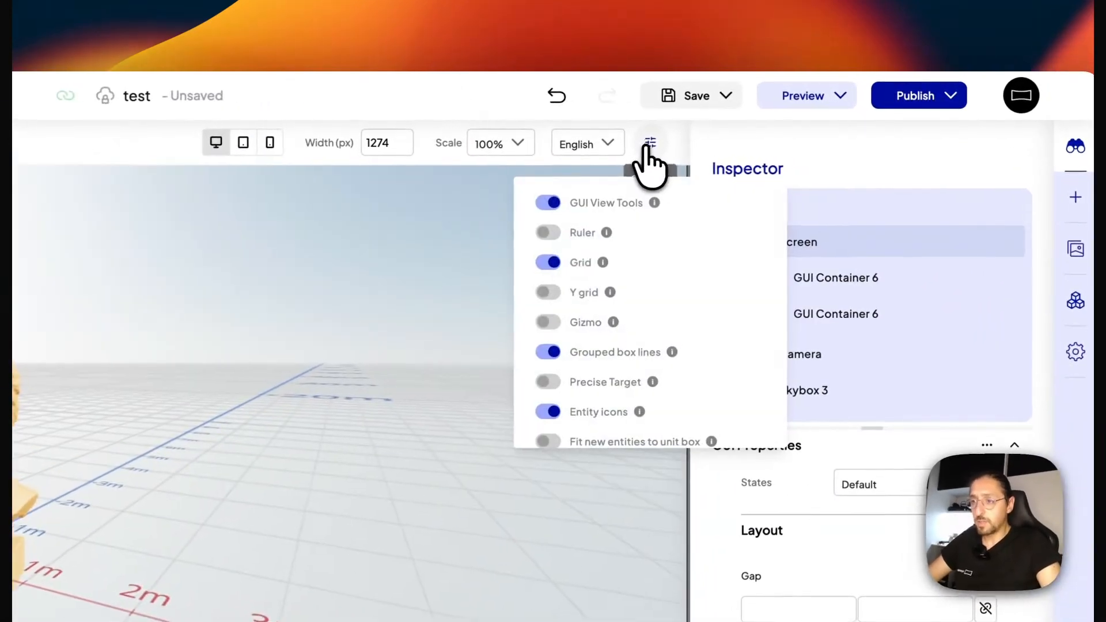
click(548, 233)
click(547, 262)
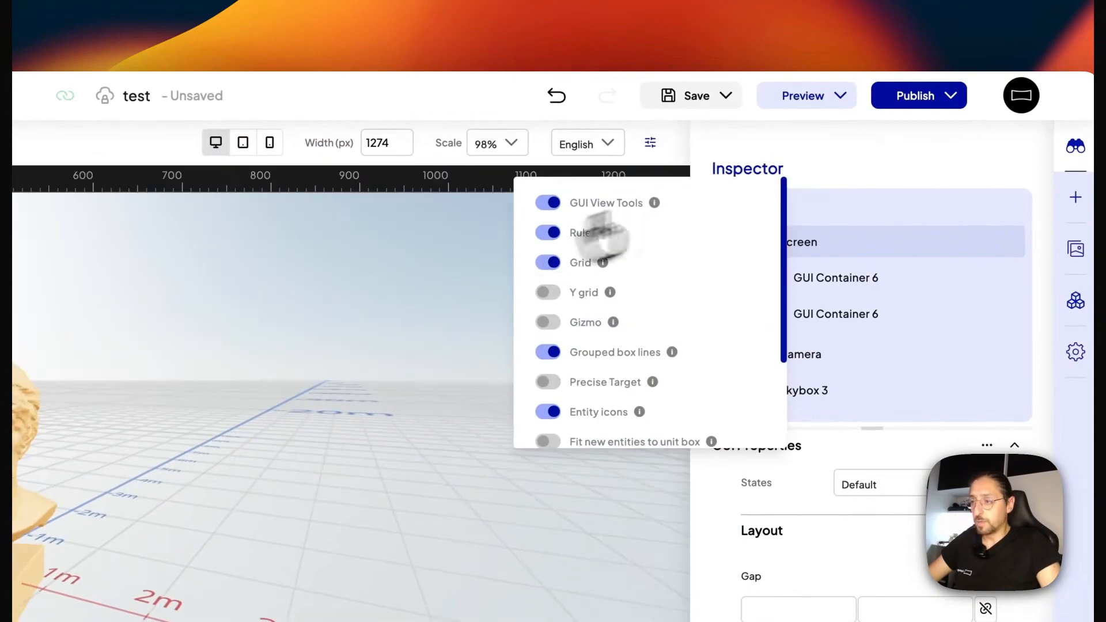
click(659, 144)
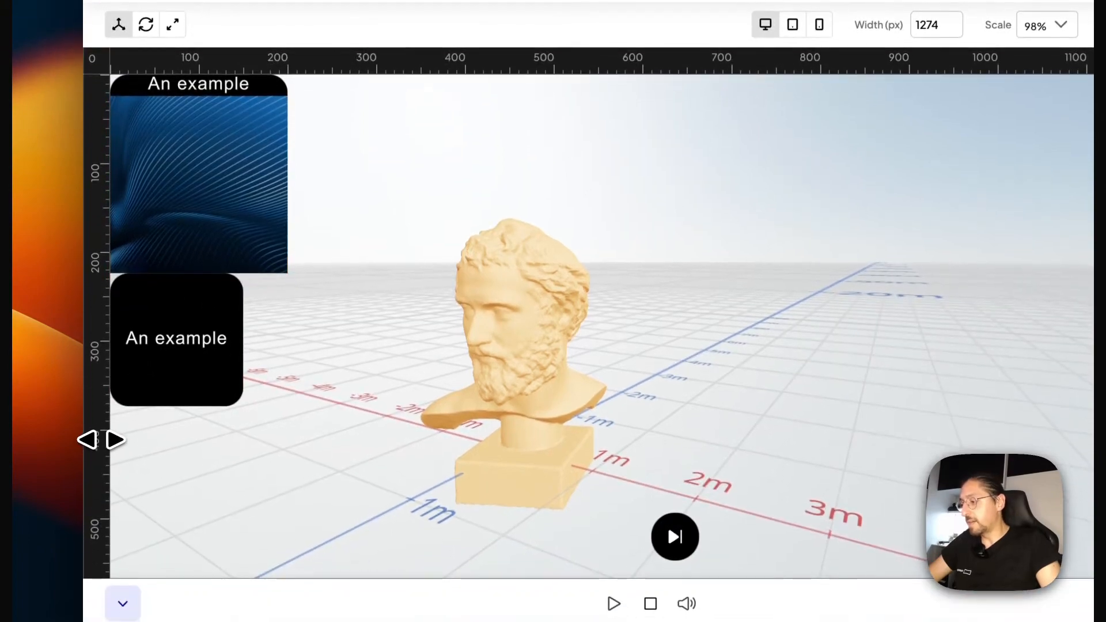
- Add a vertical guide at about 200 px along the wave image's right edge and a horizontal guide along the black container's bottom edge
drag(101, 441, 291, 447)
mouse_move(407, 329)
mouse_down()
mouse_move(397, 332)
mouse_move(400, 320)
mouse_up()
drag(338, 297, 435, 314)
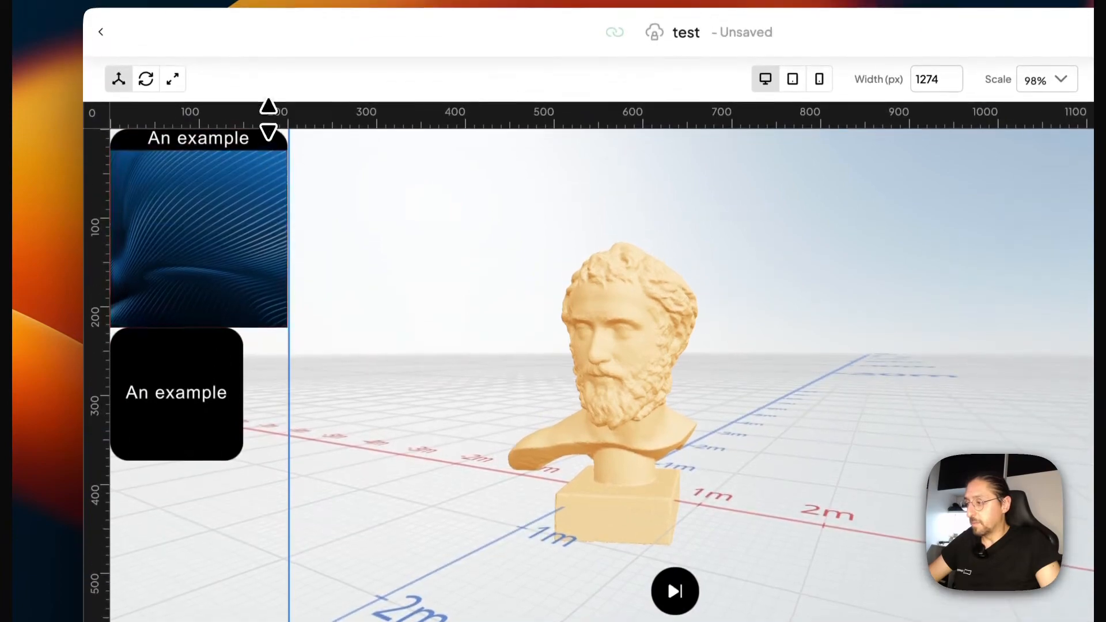
drag(269, 64, 264, 351)
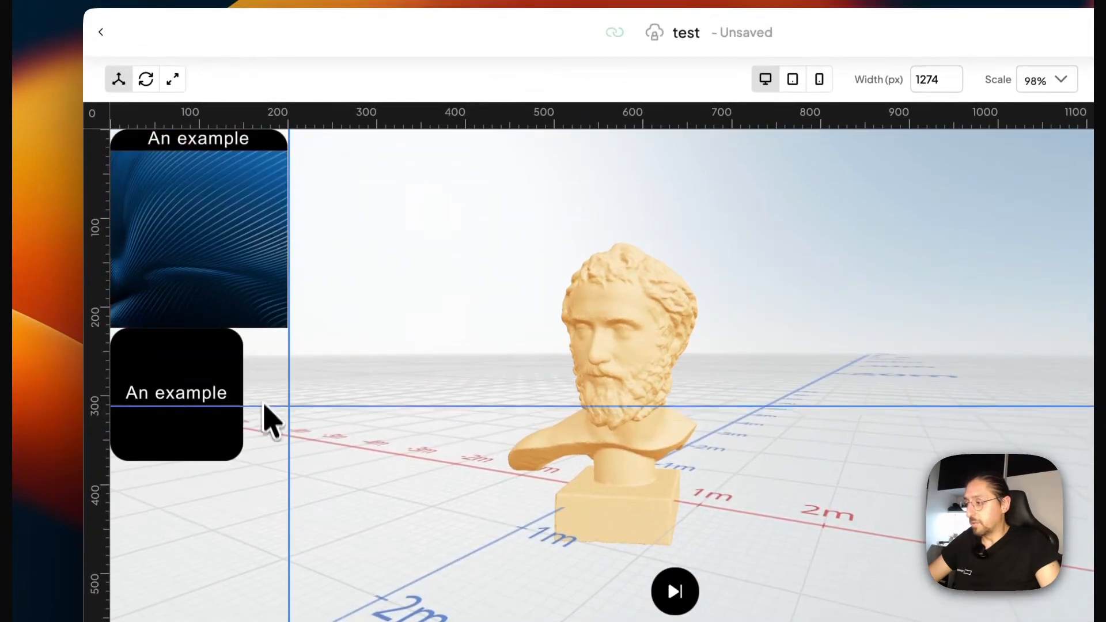
drag(264, 404, 268, 463)
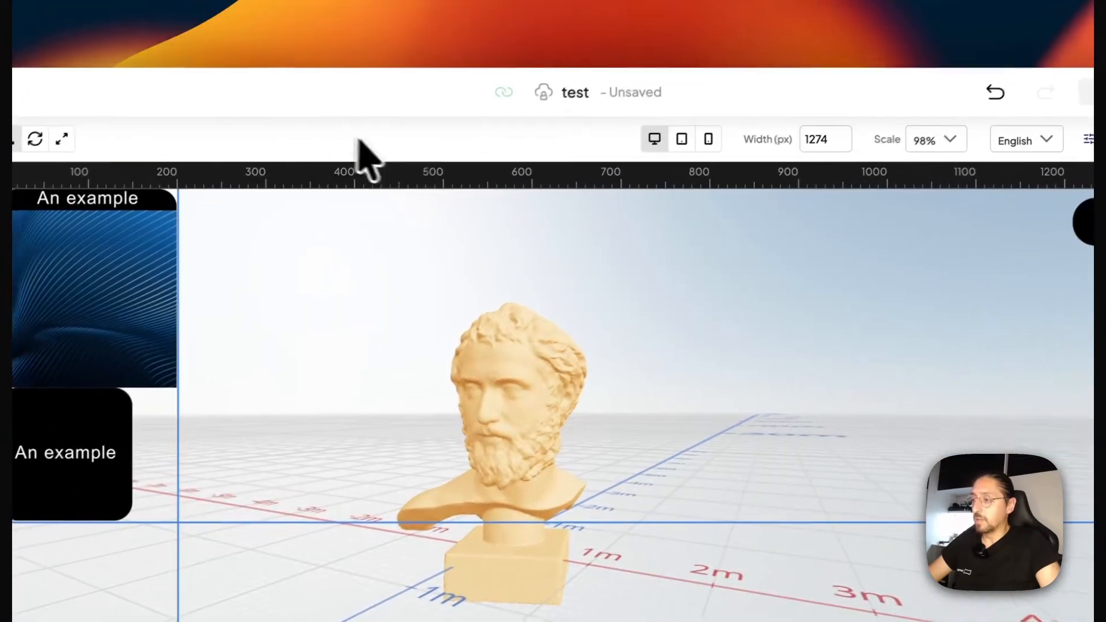
- Switch the viewport to the mobile layout with a width of 479 px
mouse_move(340, 326)
mouse_down()
mouse_move(354, 351)
mouse_move(334, 345)
mouse_up()
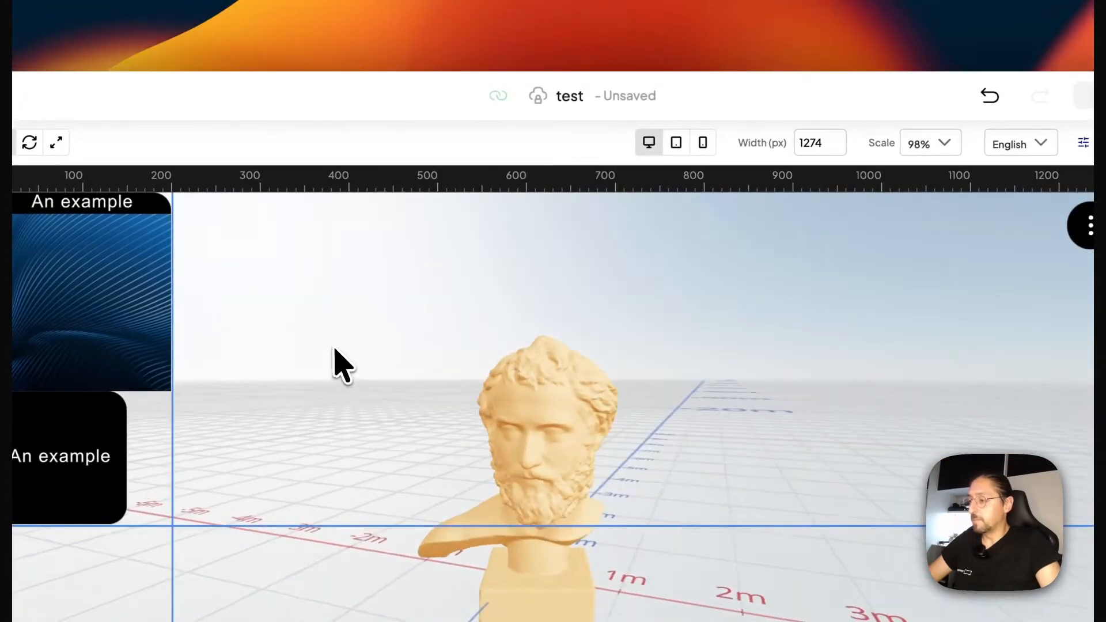
right_drag(334, 346, 509, 334)
drag(509, 334, 534, 306)
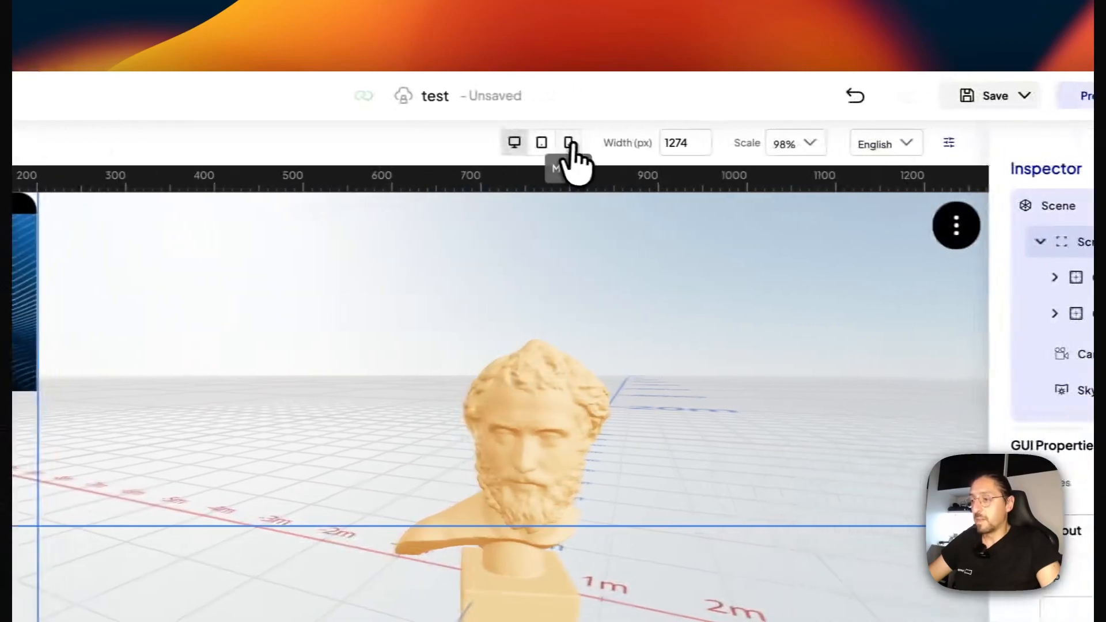
click(569, 143)
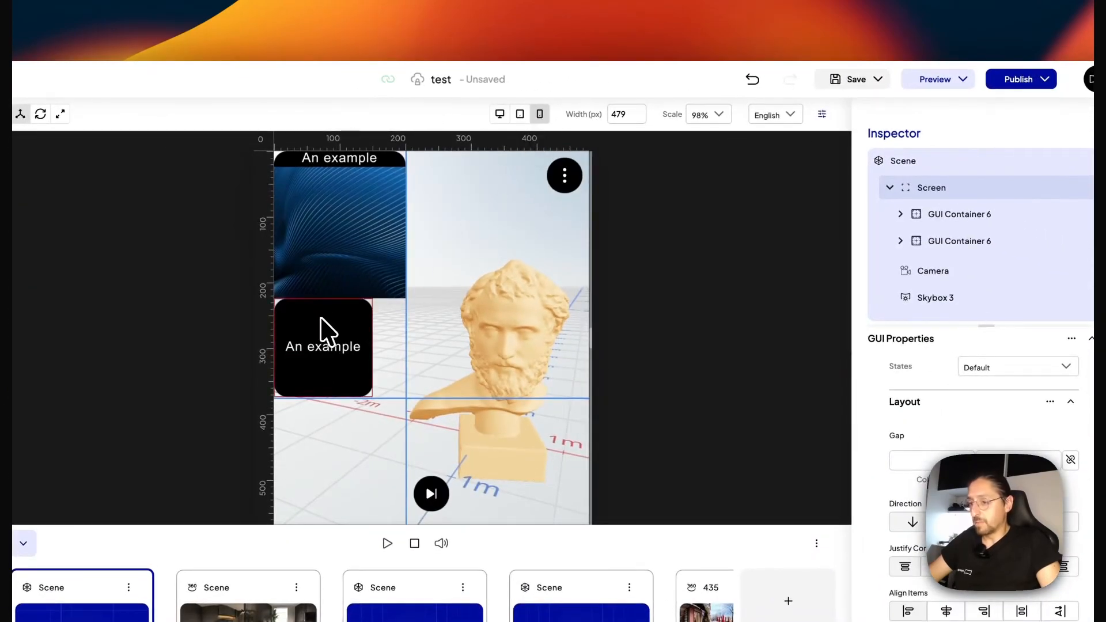
- Change the text-only container's background color to red (RGB 217, 23, 23) in the mobile layout
click(323, 331)
scroll(982, 440, down, 8)
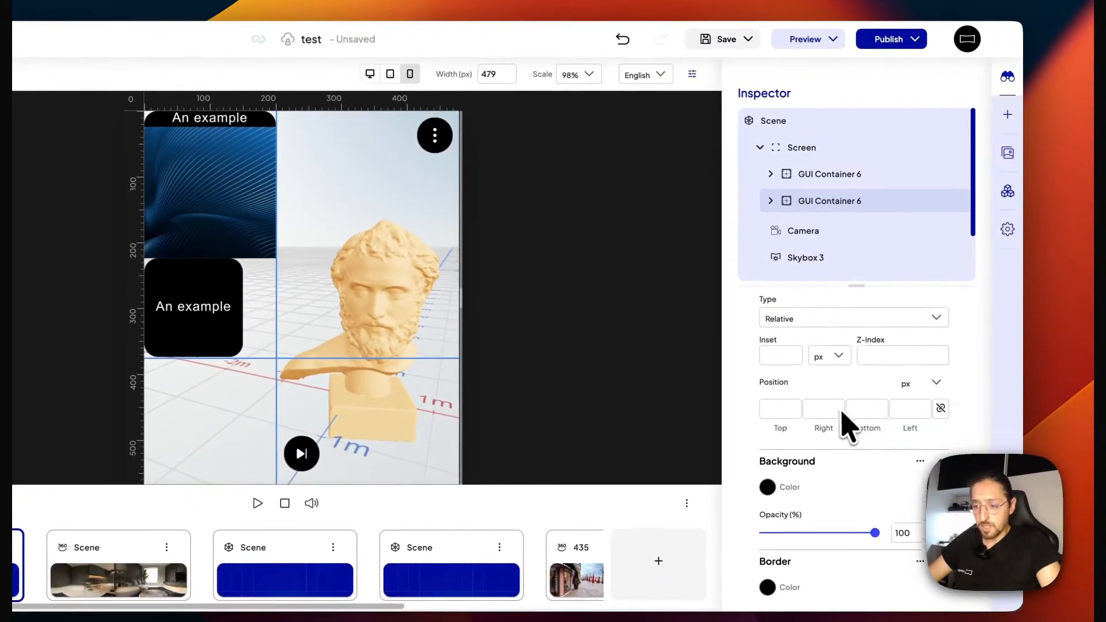
scroll(830, 438, down, 1)
click(767, 464)
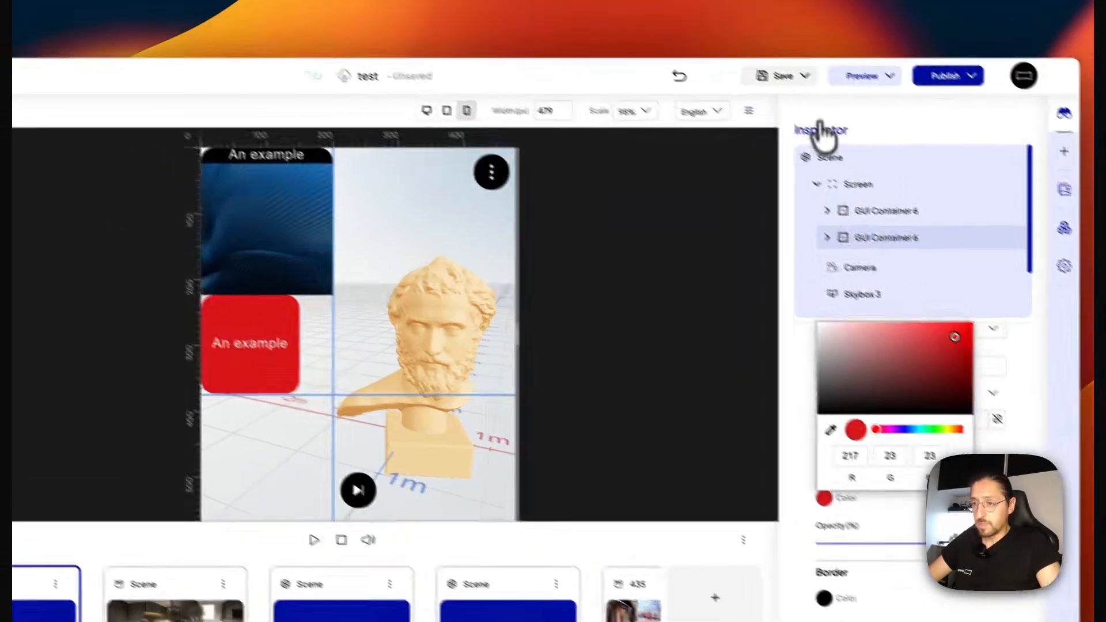
- Switch the viewport back to the desktop layout and set its scale to 100%
click(763, 86)
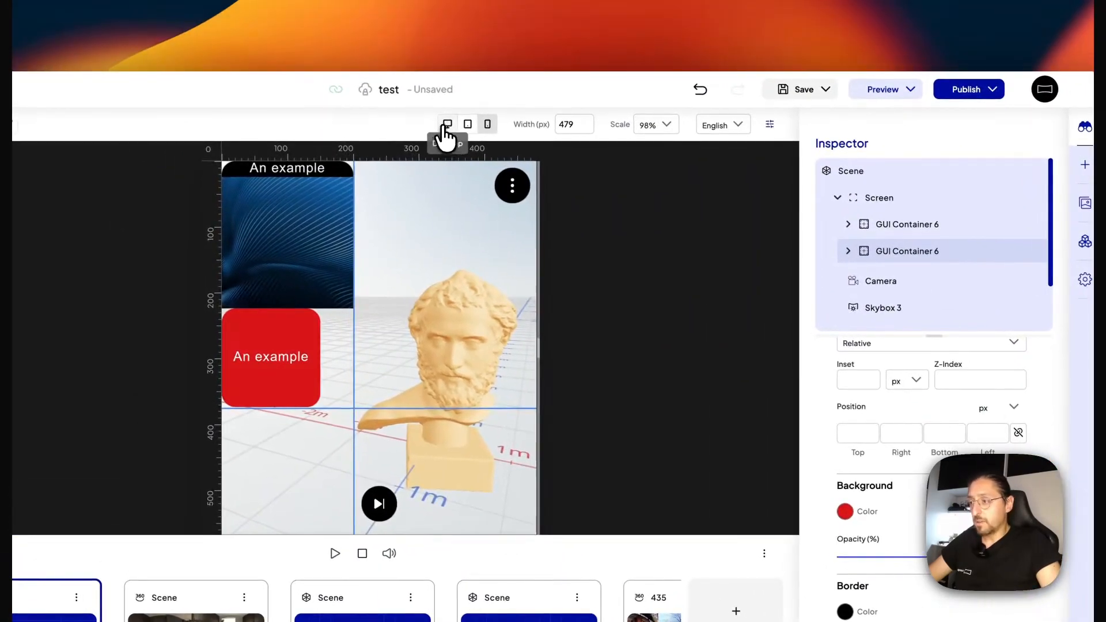
click(447, 127)
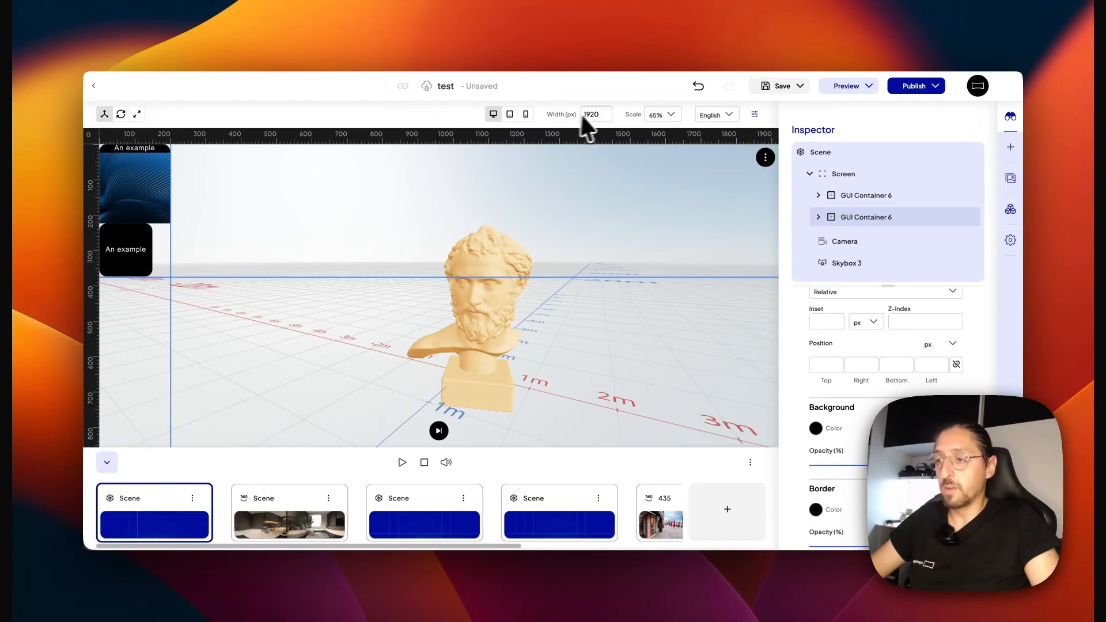
click(660, 114)
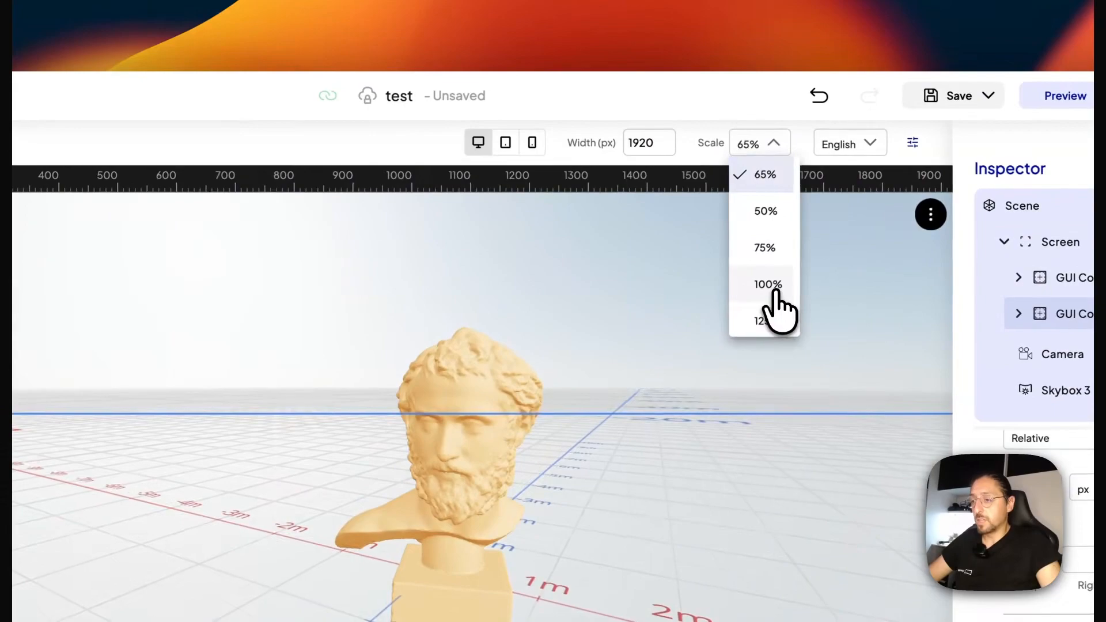
click(772, 288)
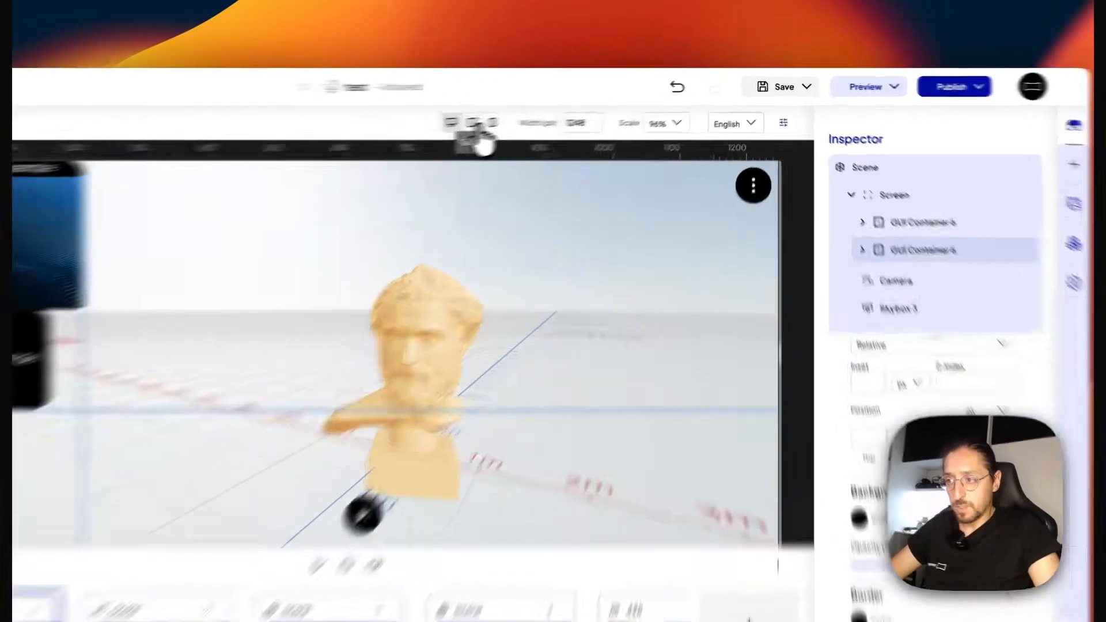
- Check the tablet layout against the desktop one, and resize the desktop viewport to a width of about 1506 px
click(537, 114)
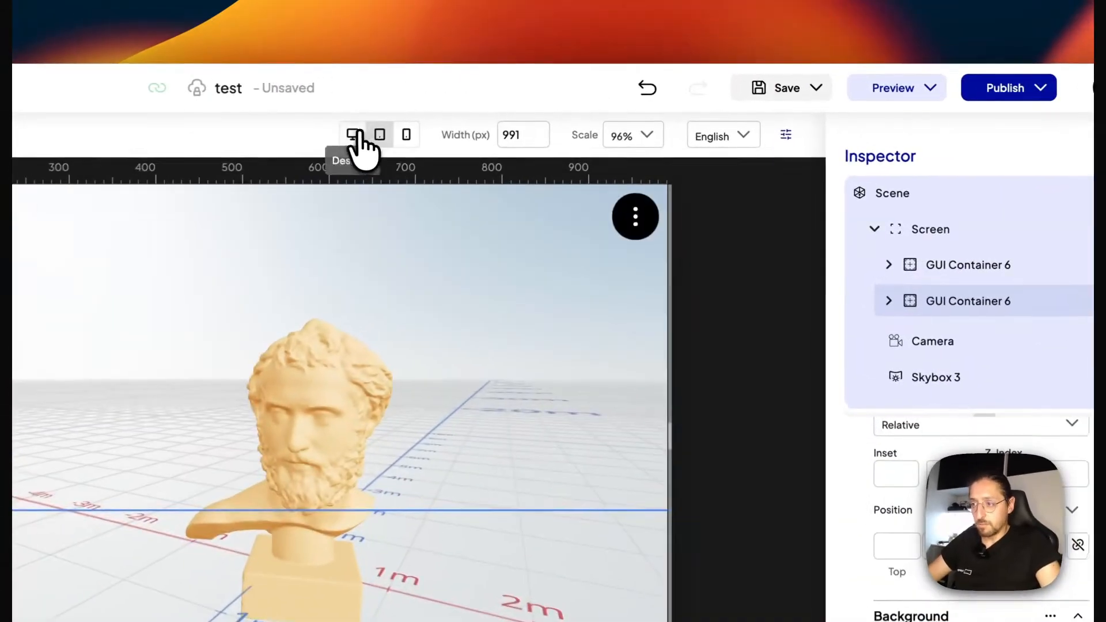
click(520, 114)
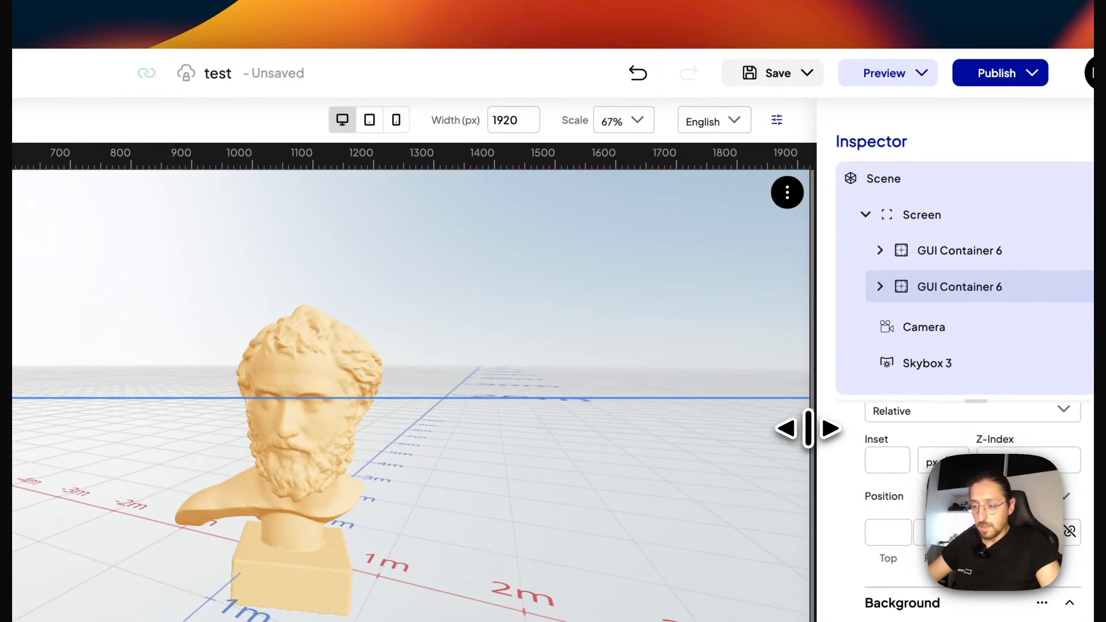
drag(808, 429, 808, 429)
drag(798, 430, 530, 426)
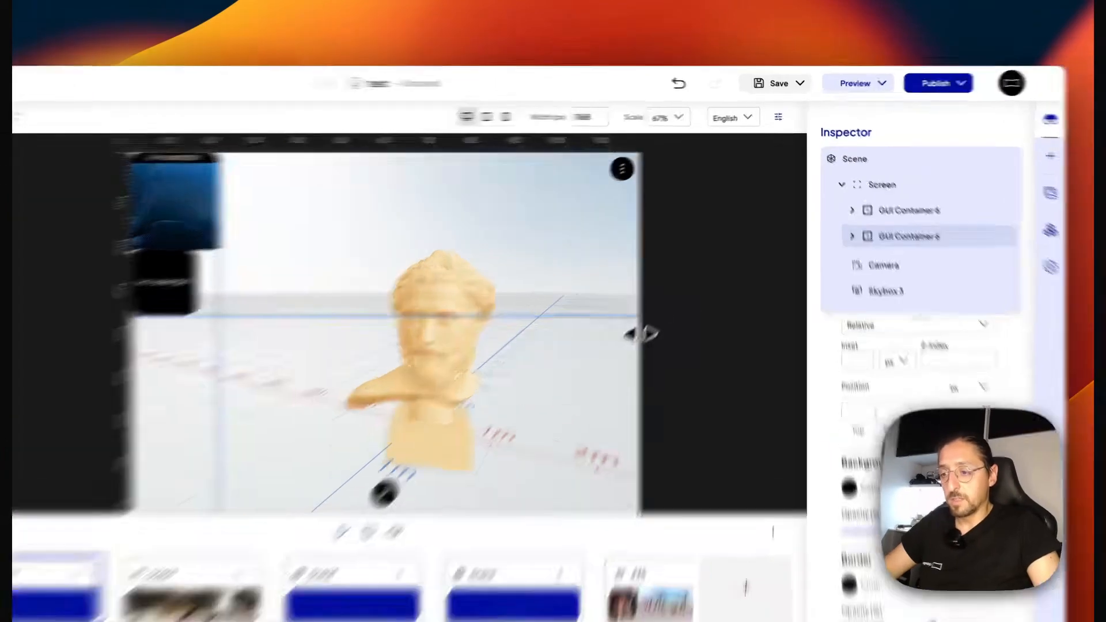
drag(668, 289, 756, 305)
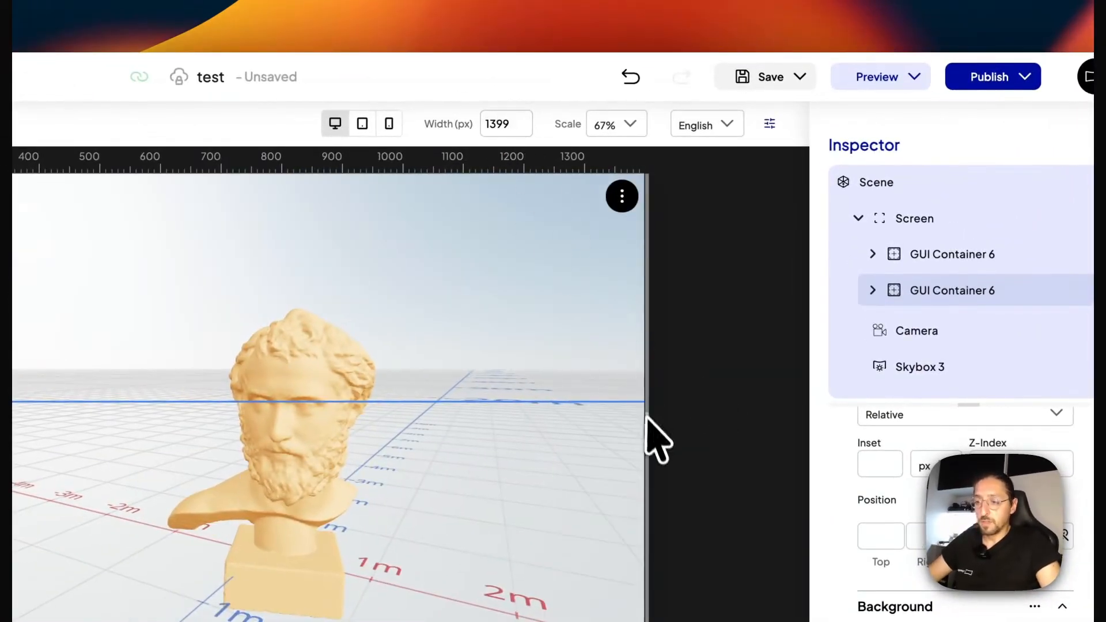
drag(656, 441, 712, 425)
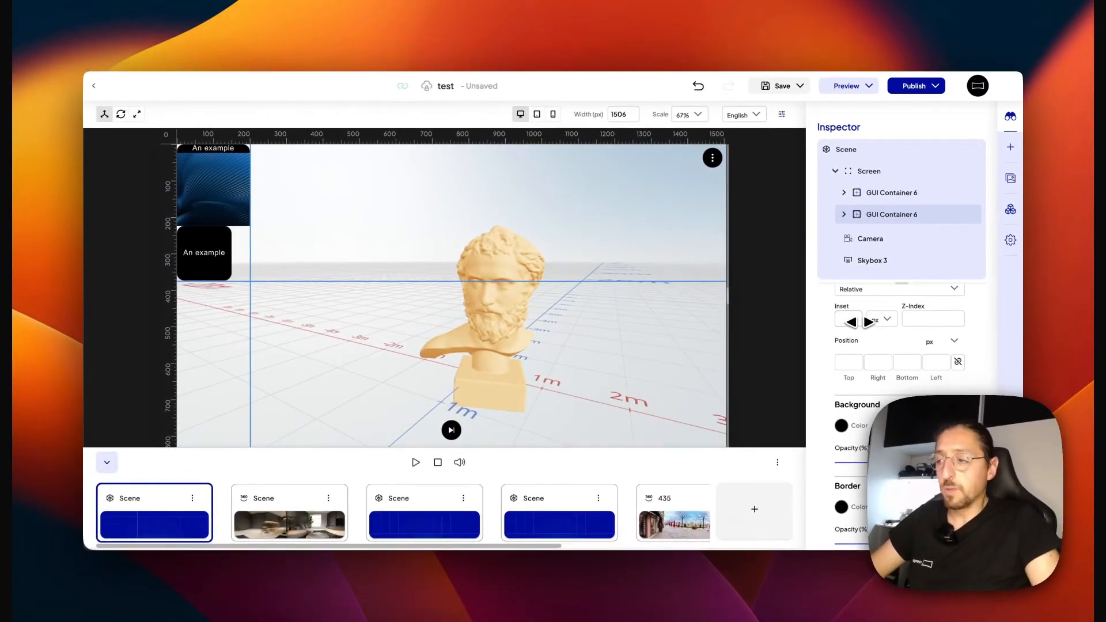
- Review the text-only container's layout settings and the states option in its GUI properties
scroll(860, 321, down, 10)
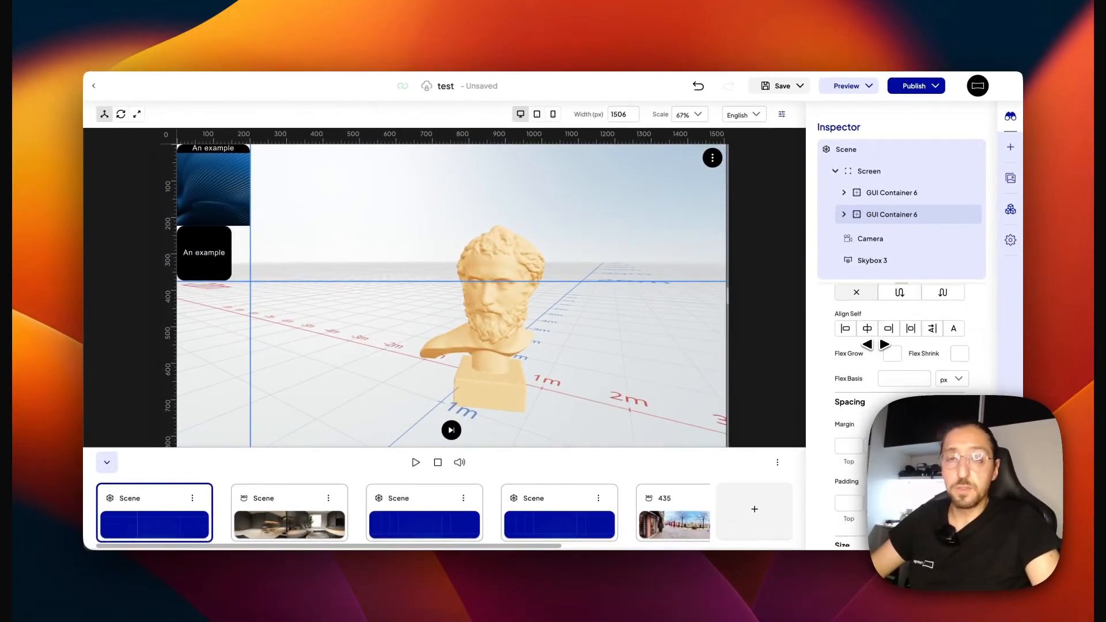
scroll(875, 345, up, 3)
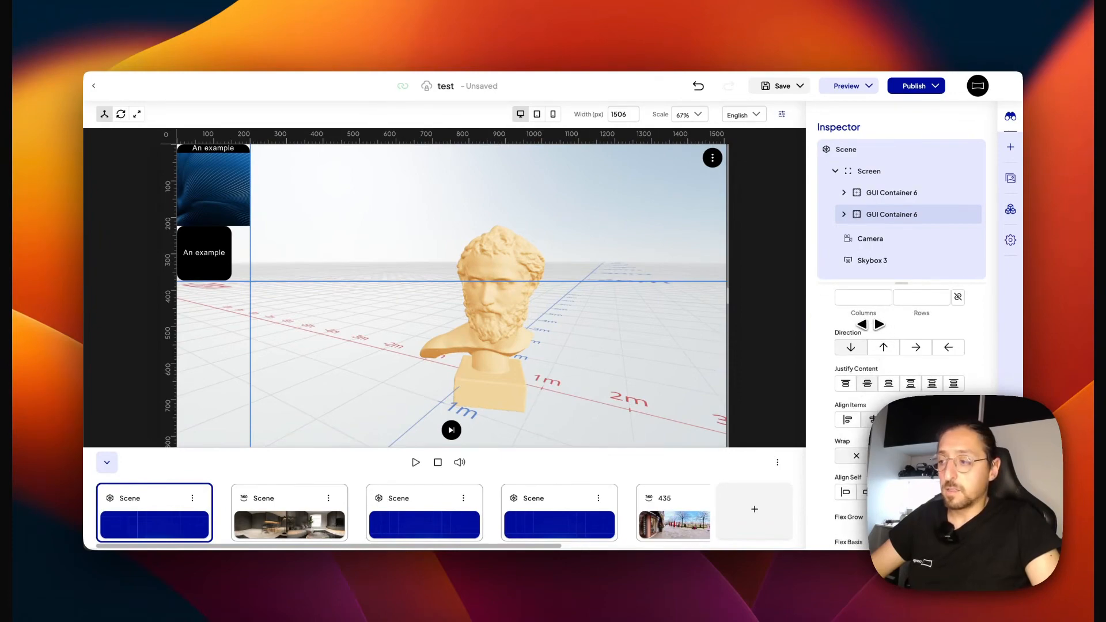
scroll(873, 322, up, 3)
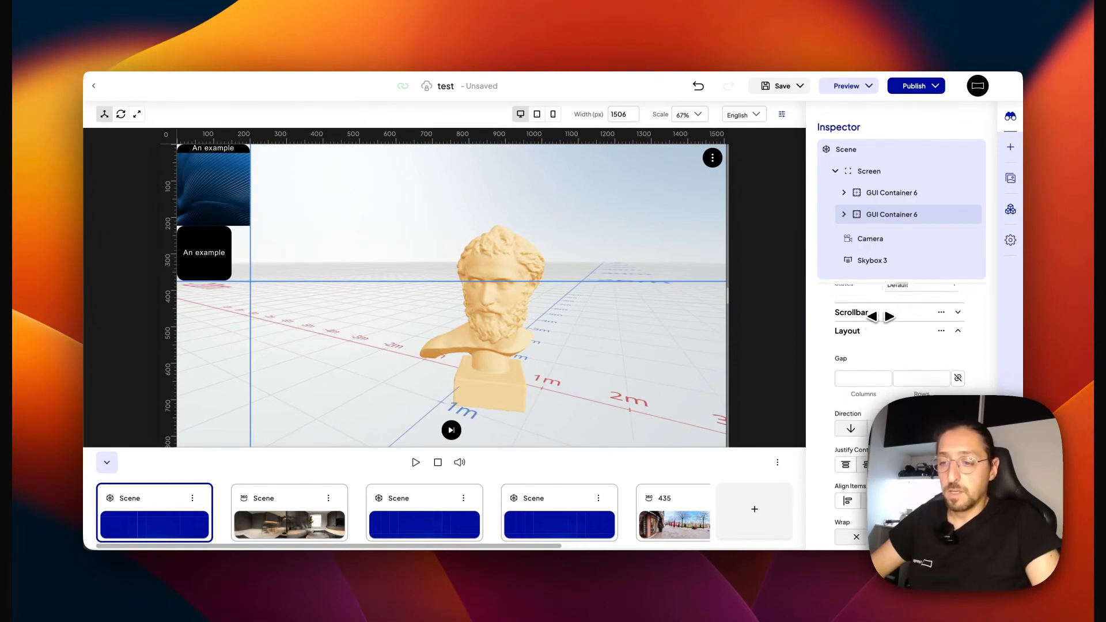
scroll(881, 317, up, 3)
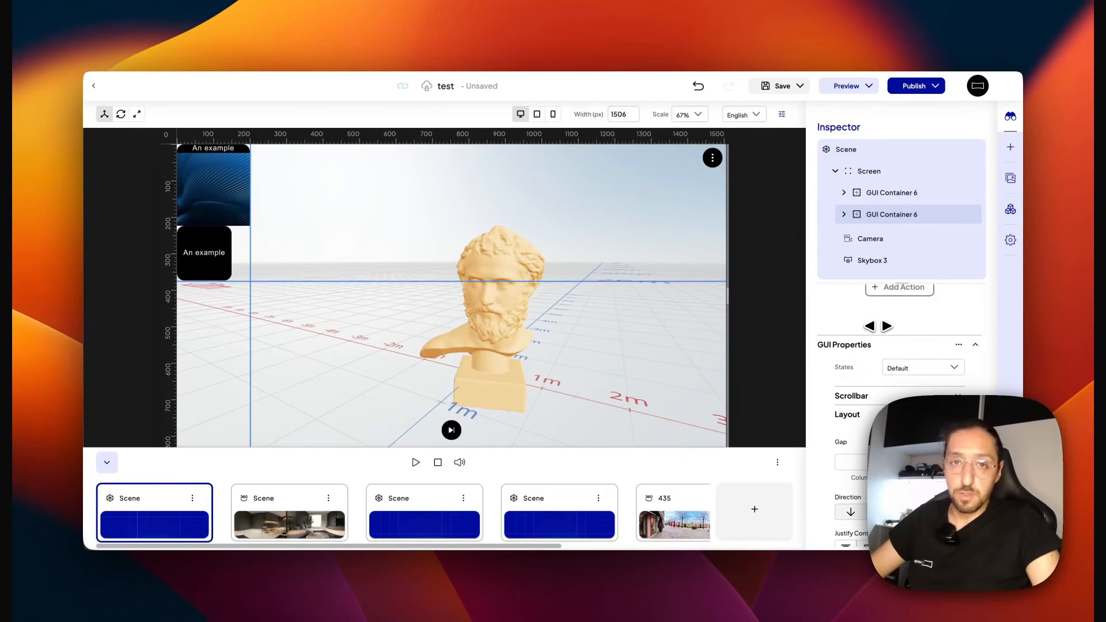